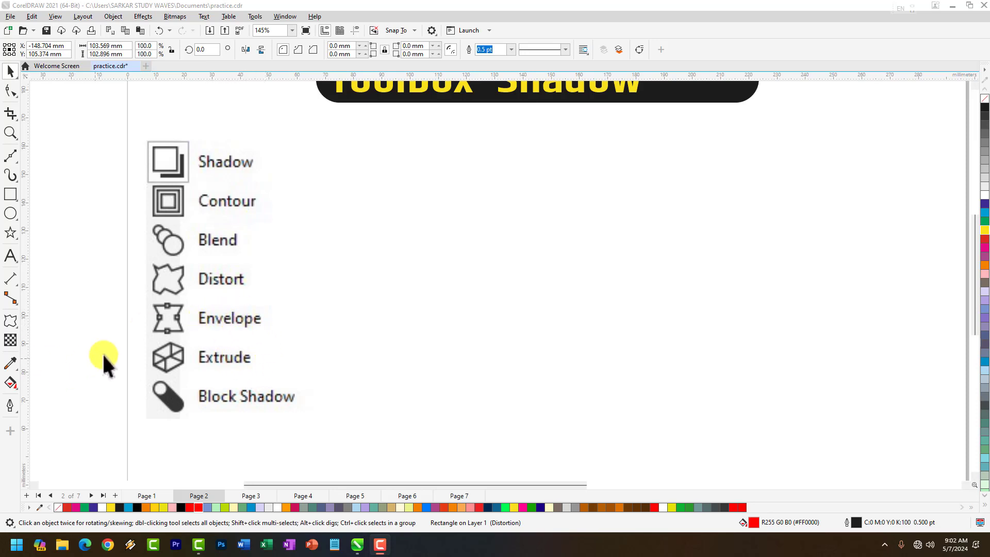
Step: Draw a rectangle about 81 mm wide and 58 mm high beside the list of effect tools
scroll(215, 323, "down", 3)
scroll(283, 334, "up", 4)
scroll(283, 332, "up", 1)
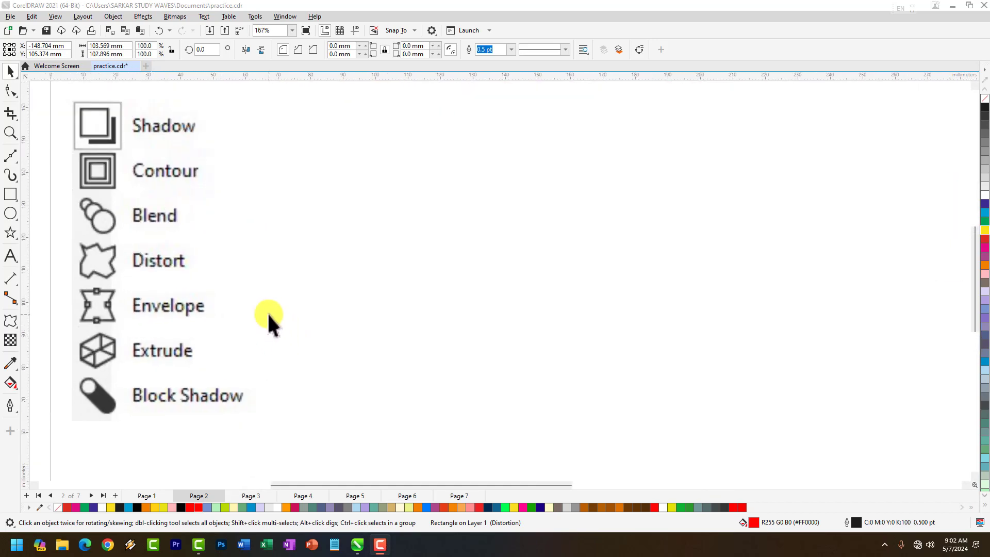
left_click(11, 320)
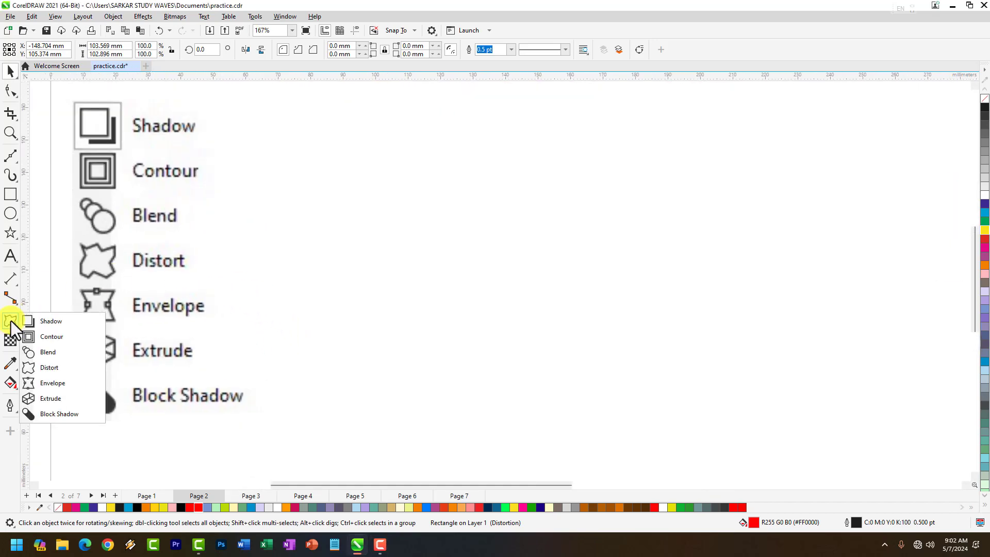
left_click(37, 365)
left_click(11, 195)
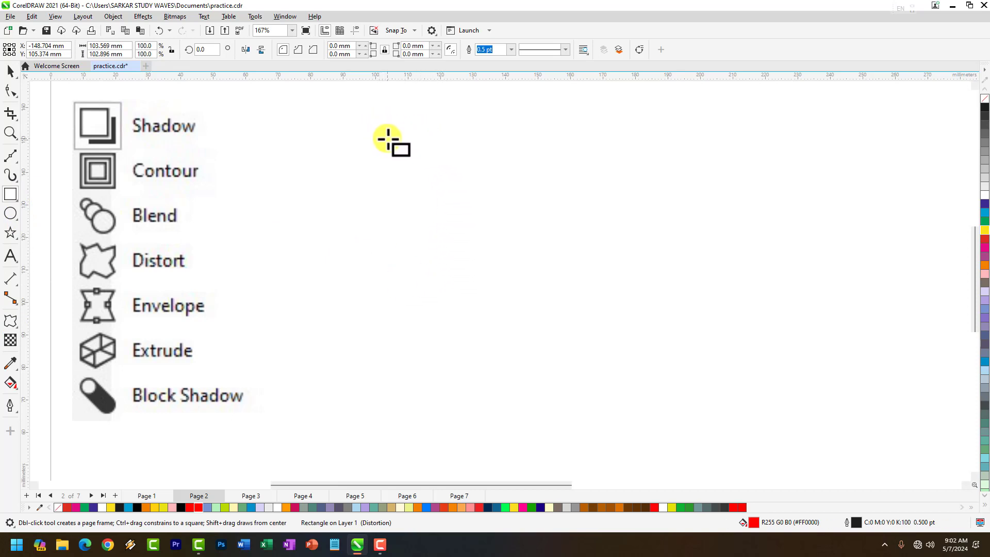
left_click_drag(387, 134, 649, 324)
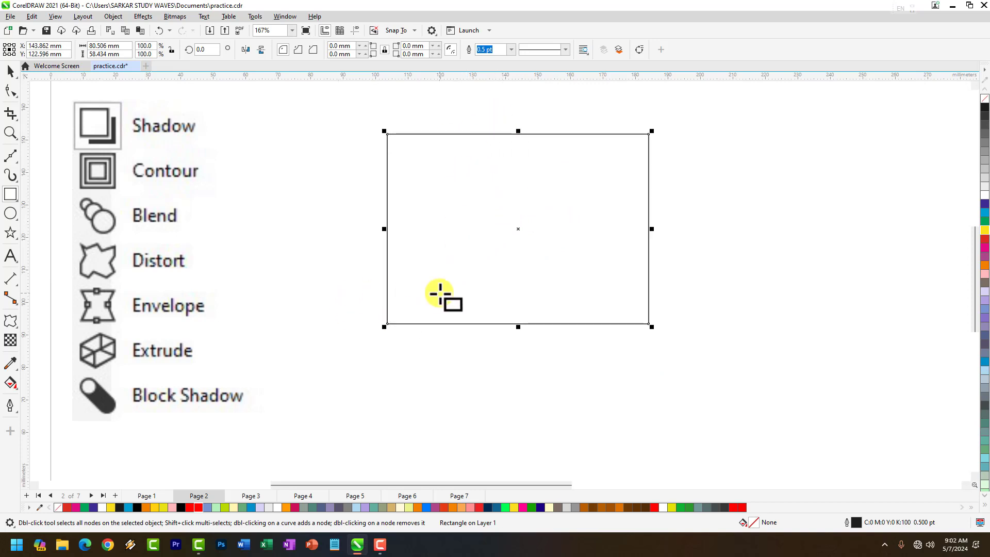
Step: Use the Envelope tool to bend the rectangle's upper edge down to its centre in a smooth curve
left_click(11, 322)
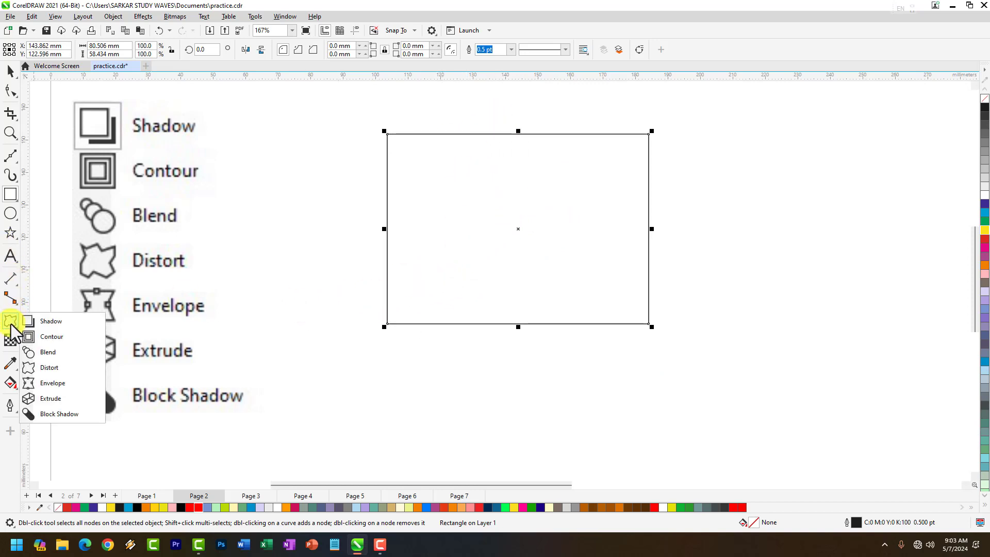
left_click(53, 382)
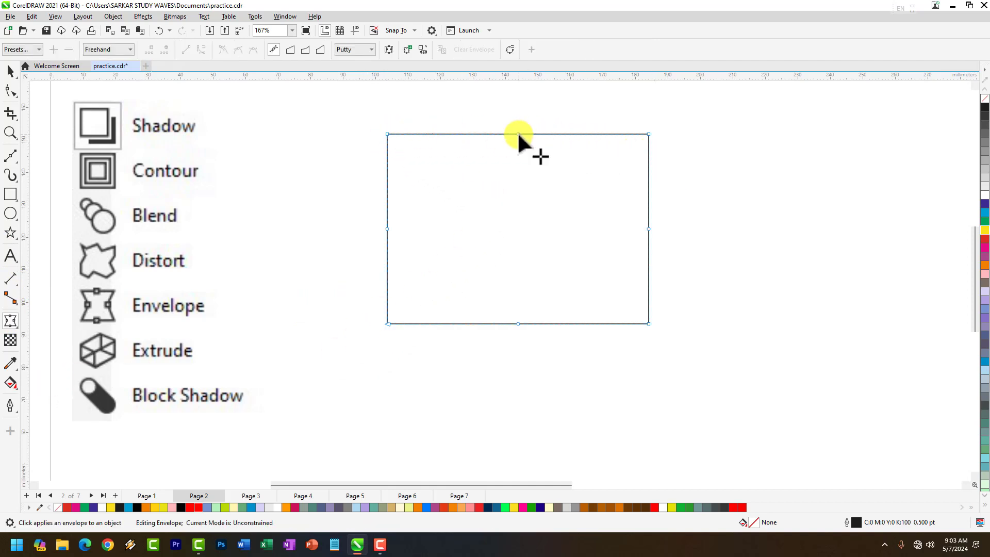
left_click_drag(517, 134, 518, 229)
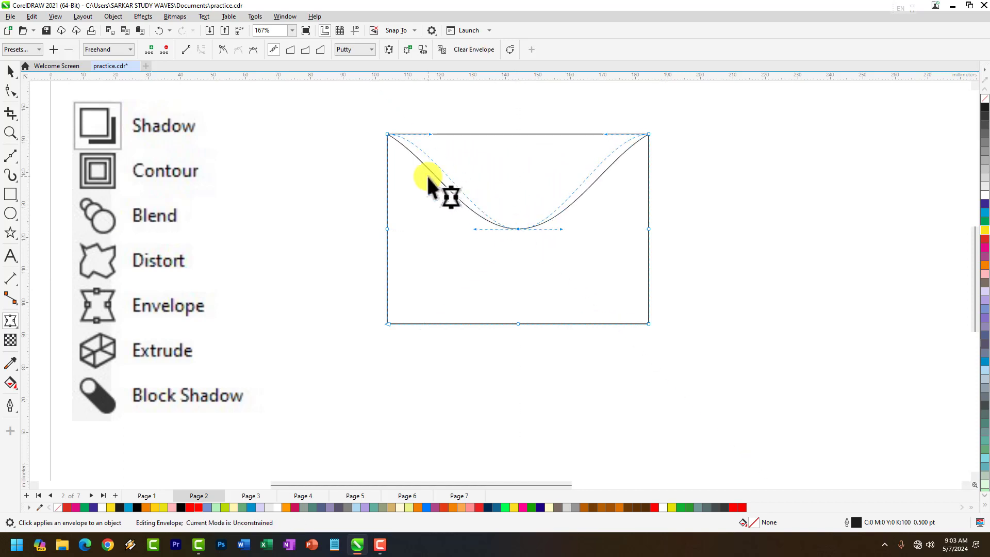
left_click(718, 180)
scroll(614, 196, "up", 2)
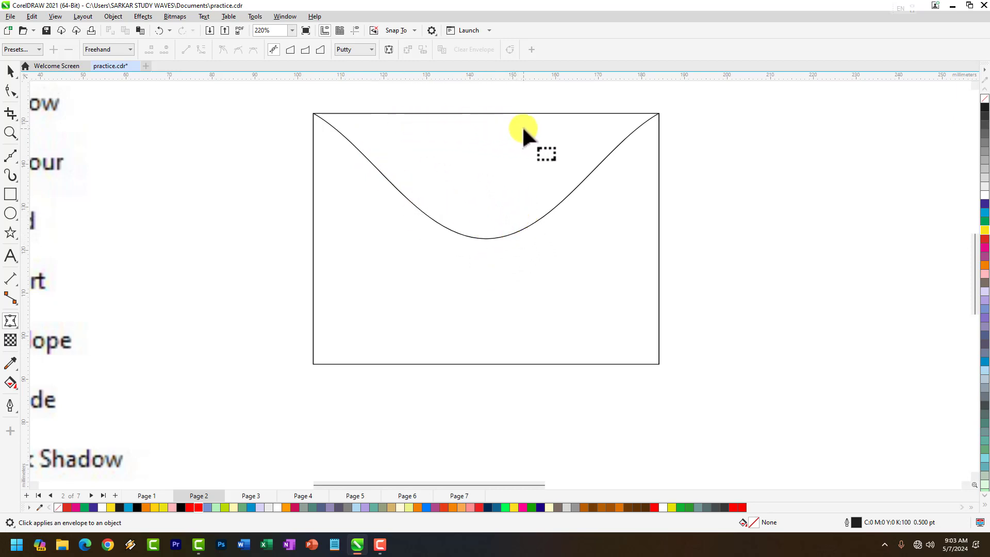
Step: Fill the straight-edged rectangle behind the enveloped shape with 60% Black
left_click(9, 71)
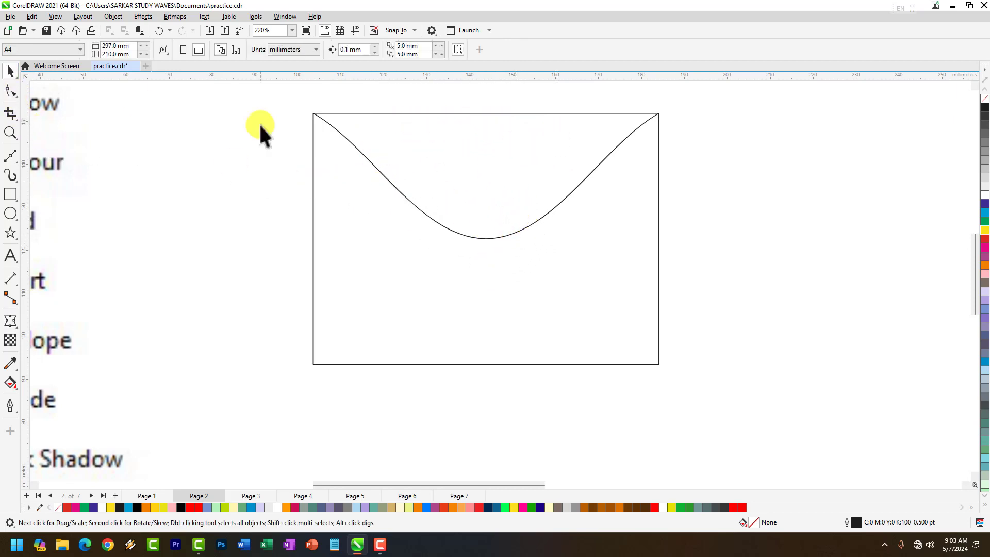
left_click(423, 113)
left_click(138, 507)
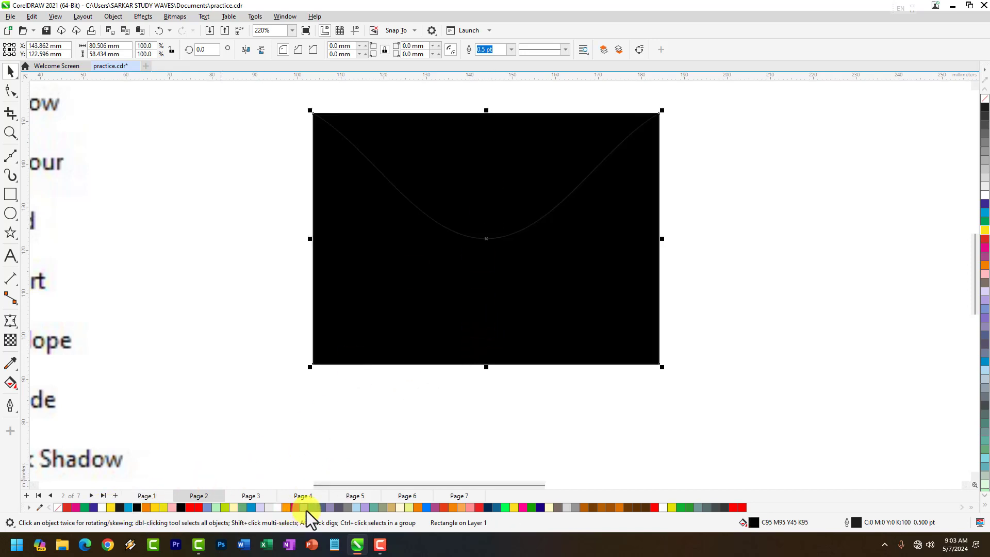
key("ctrl+z")
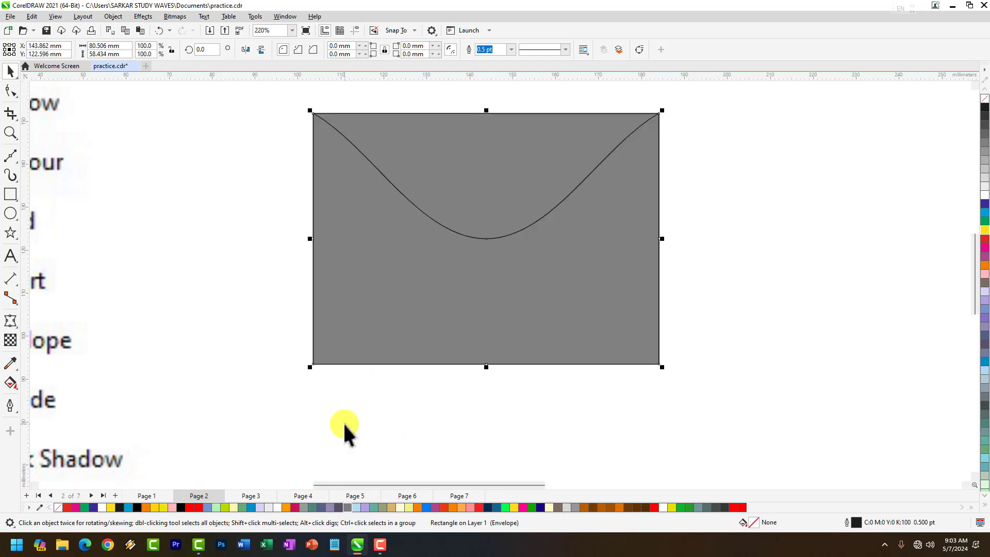
Step: Try several fill colours on the enveloped front shape, settling on Pale Yellow
left_click(147, 508)
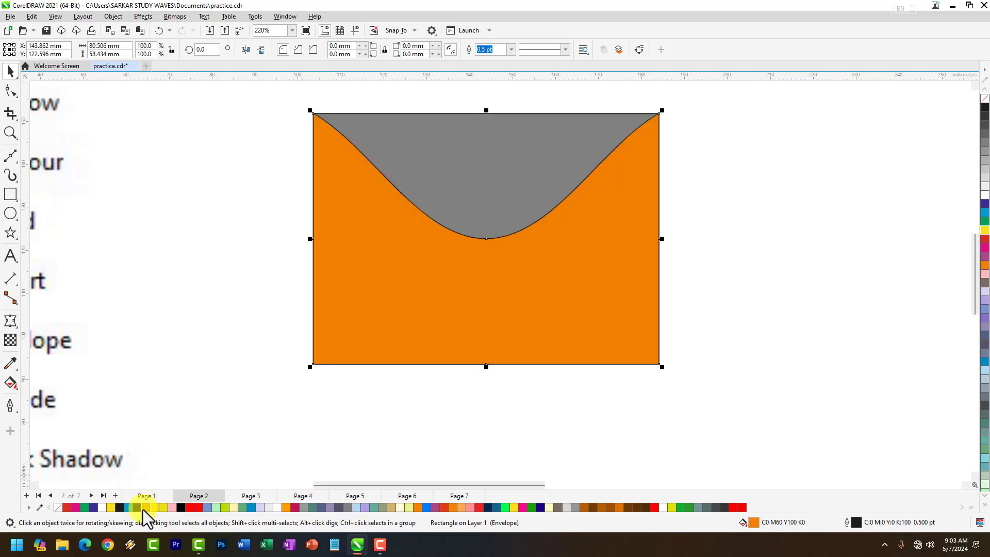
left_click(127, 508)
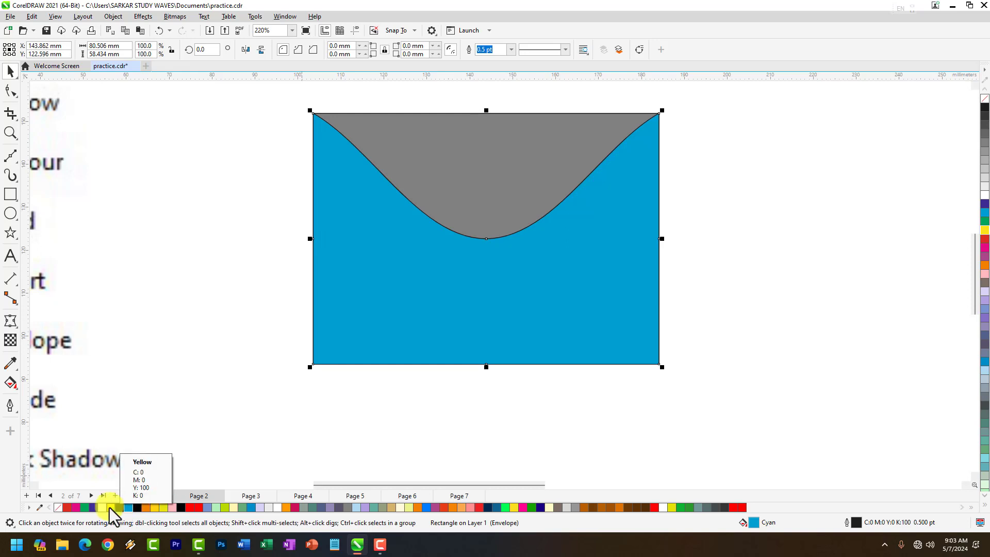
left_click(93, 508)
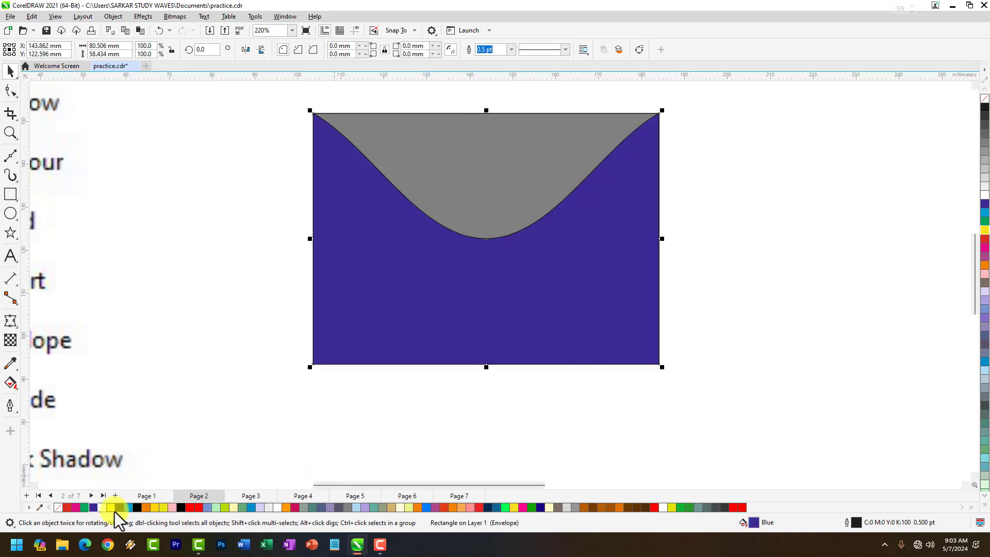
left_click(86, 508)
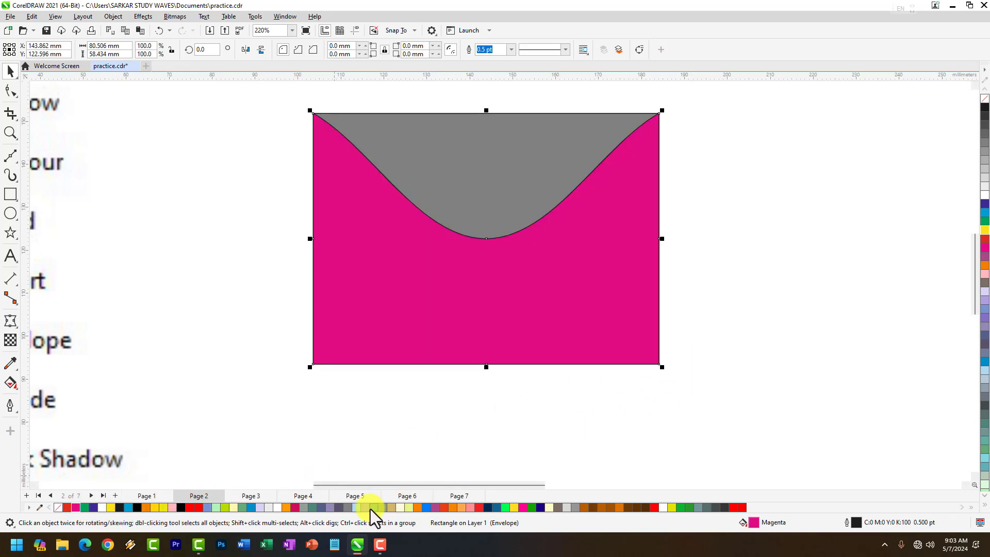
left_click(381, 509)
left_click(398, 508)
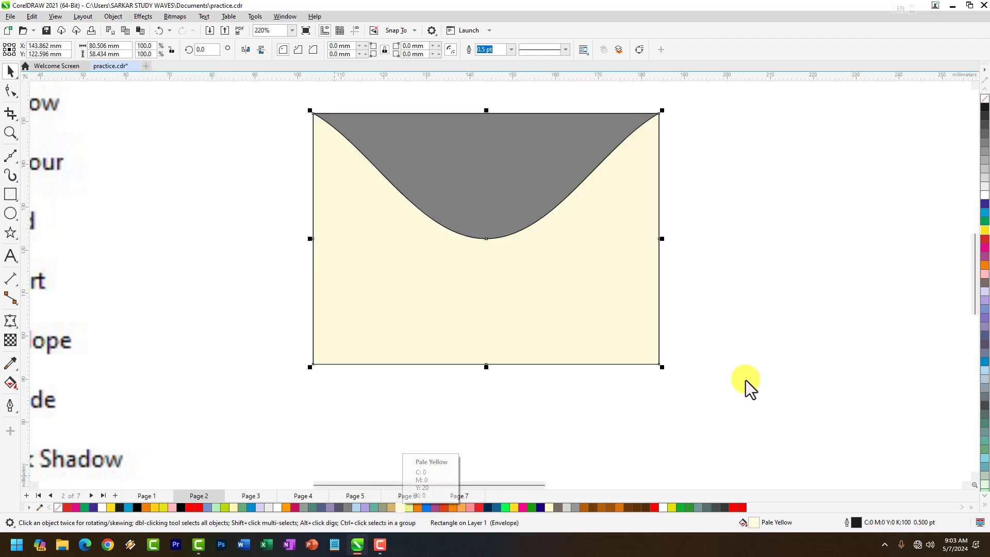
Step: Select the pale yellow shape for envelope editing and apply the Circular envelope preset to it
scroll(671, 328, "down", 3)
scroll(629, 315, "up", 3)
left_click(505, 224)
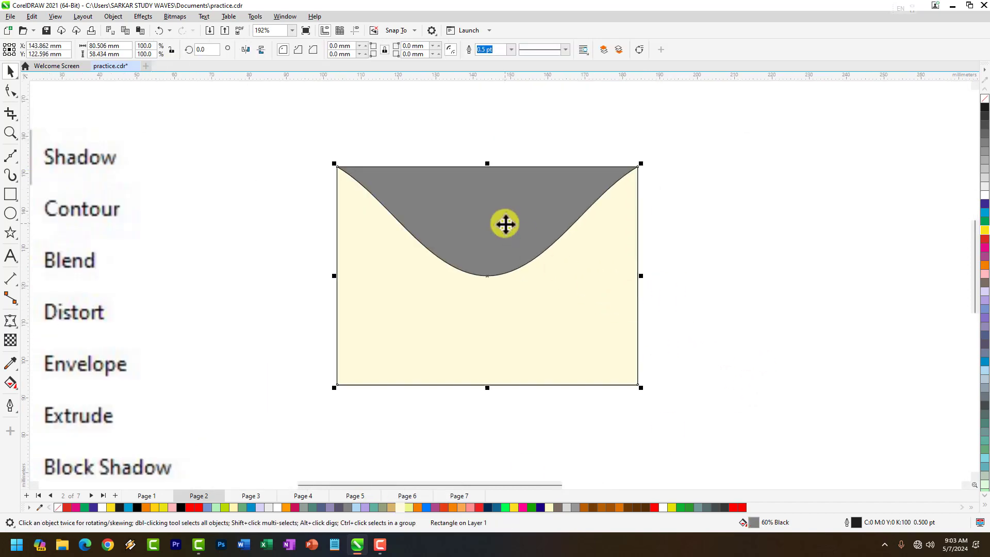
left_click(503, 294)
left_click(487, 262)
left_click(534, 315)
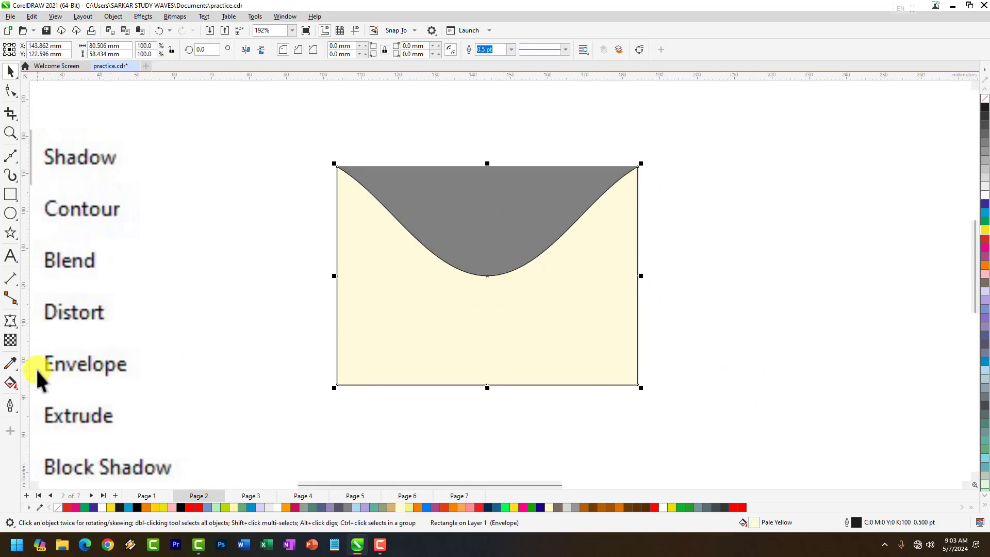
left_click(15, 324)
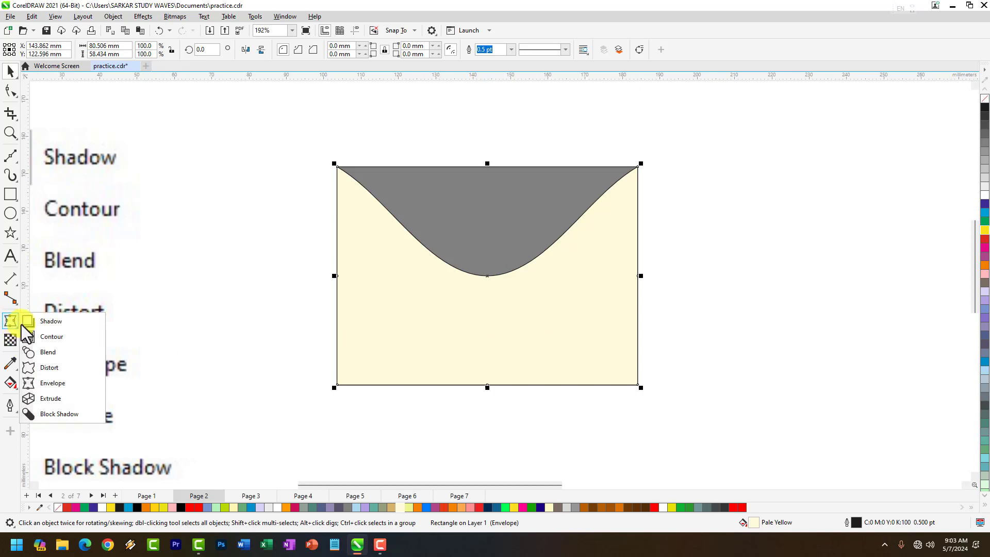
left_click(52, 383)
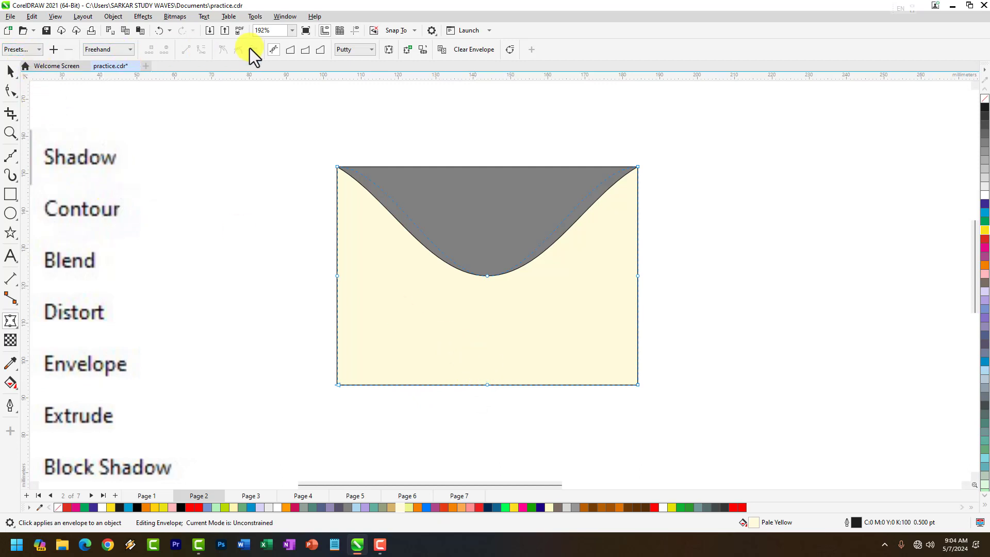
left_click(37, 49)
left_click(30, 62)
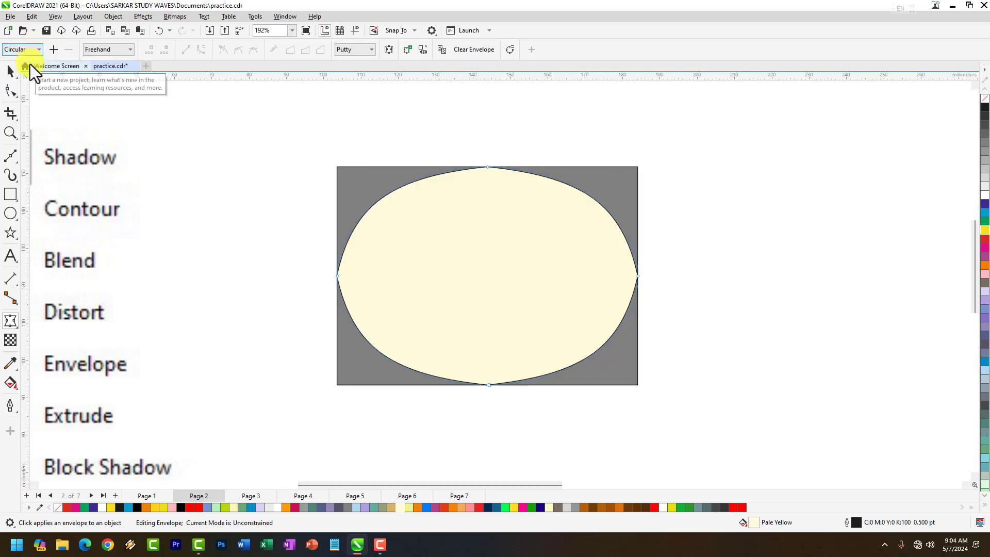
Step: Change the pale yellow shape's envelope preset to Rectilinear
left_click(41, 49)
left_click(42, 48)
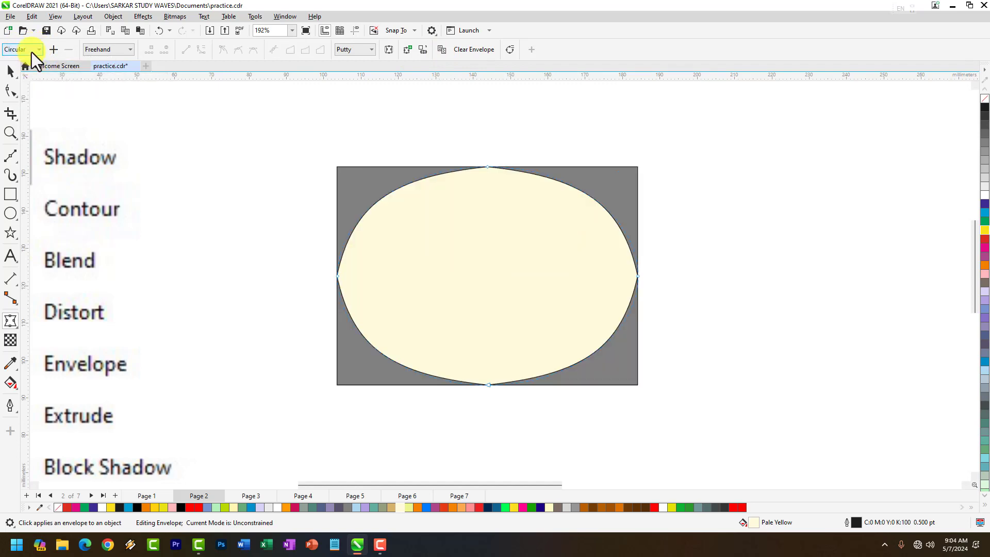
left_click(32, 51)
left_click(25, 71)
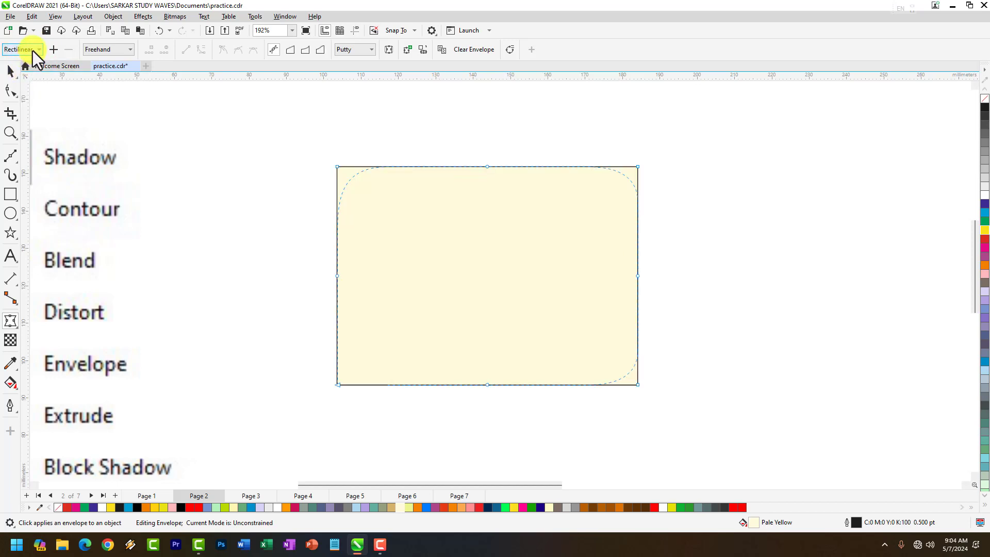
Step: Try the Rectilinear Slant envelope preset on the pale yellow shape, followed by the Pinch preset
left_click(34, 50)
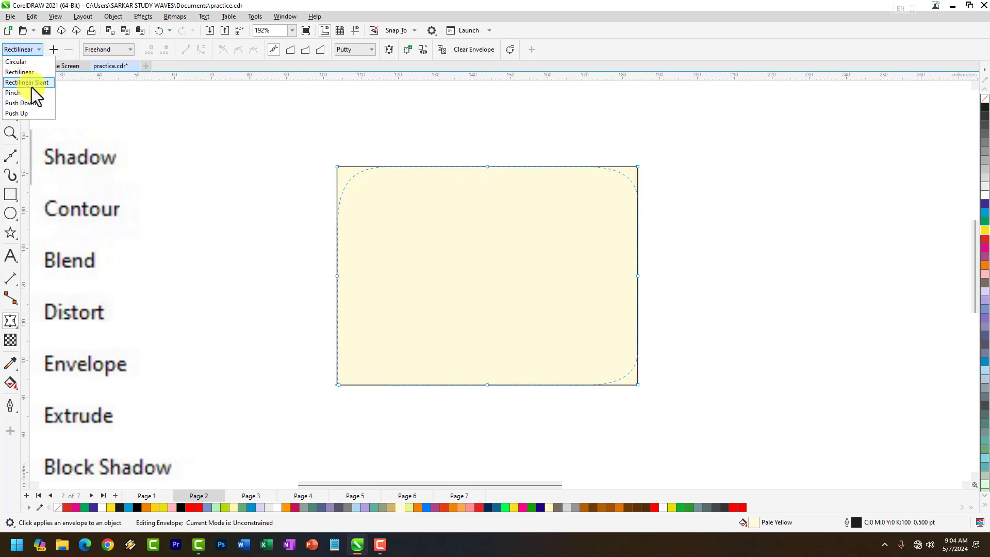
left_click(31, 83)
left_click(42, 51)
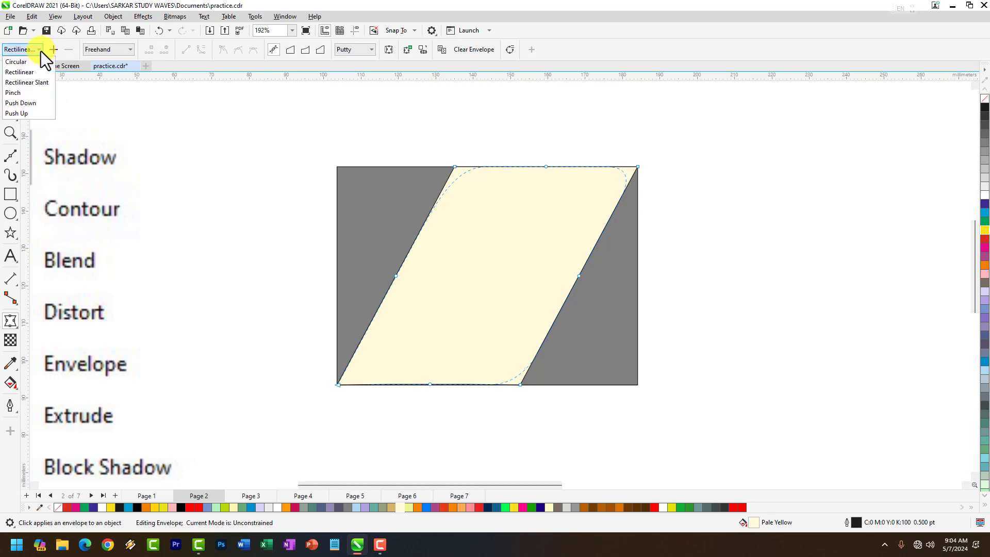
left_click(29, 94)
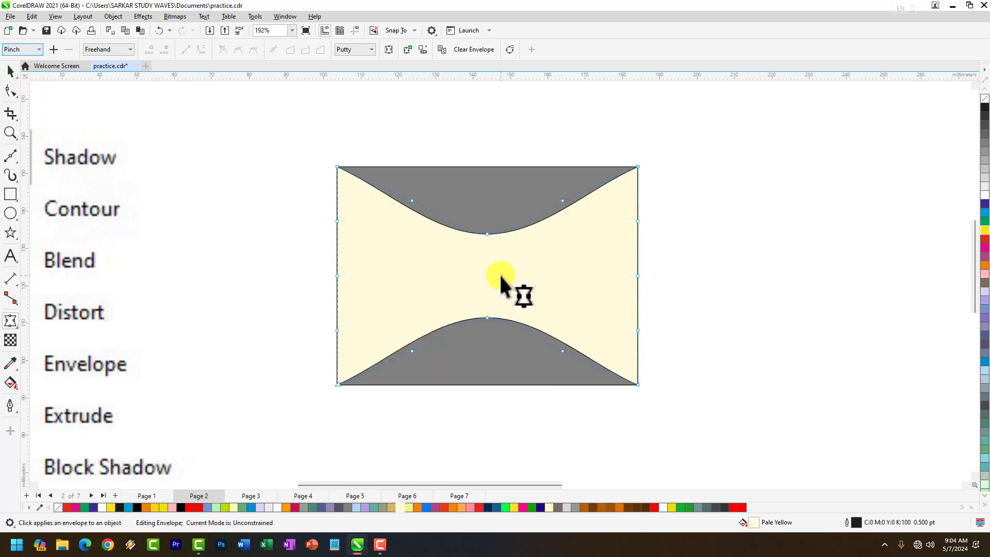
Step: Try the Push Down envelope preset on the pale yellow shape and replace it with Push Up
left_click(38, 51)
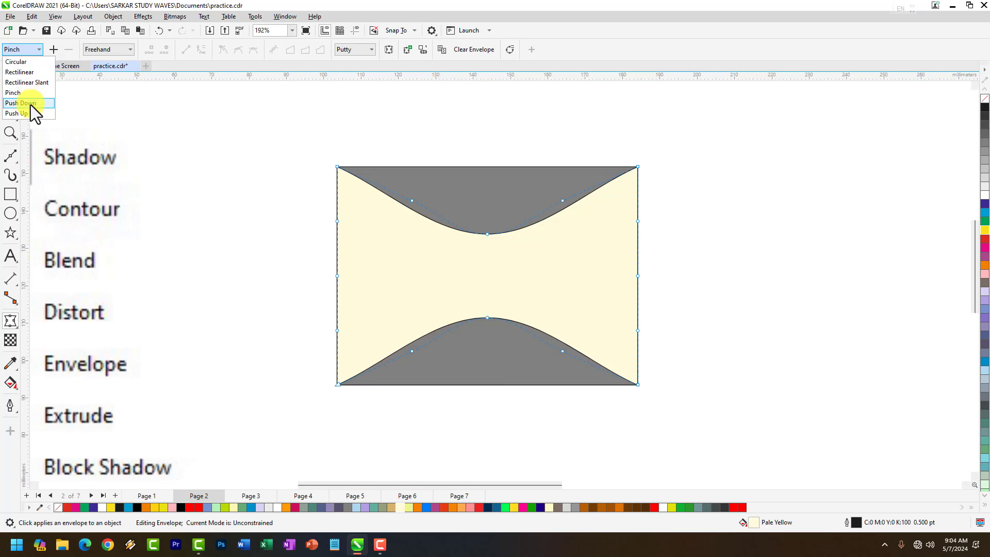
left_click(30, 103)
left_click(29, 50)
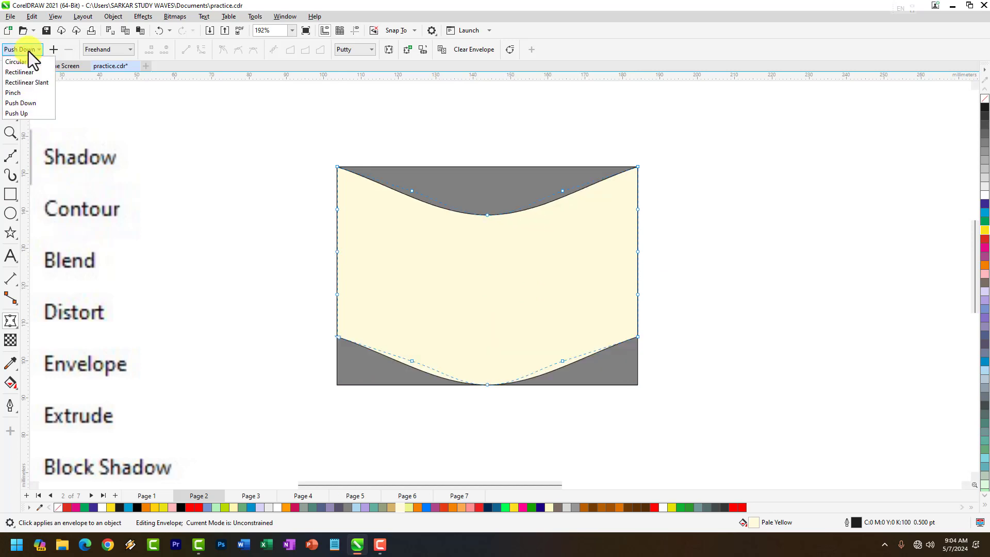
left_click(36, 115)
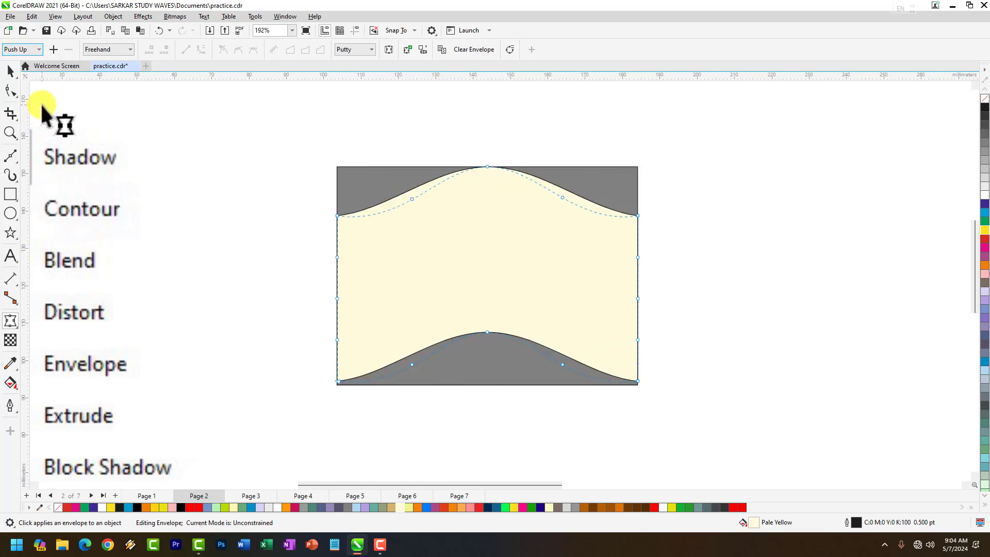
Step: Try the Rectangular mapping mode on the envelope and return the mode to Freehand
left_click(118, 52)
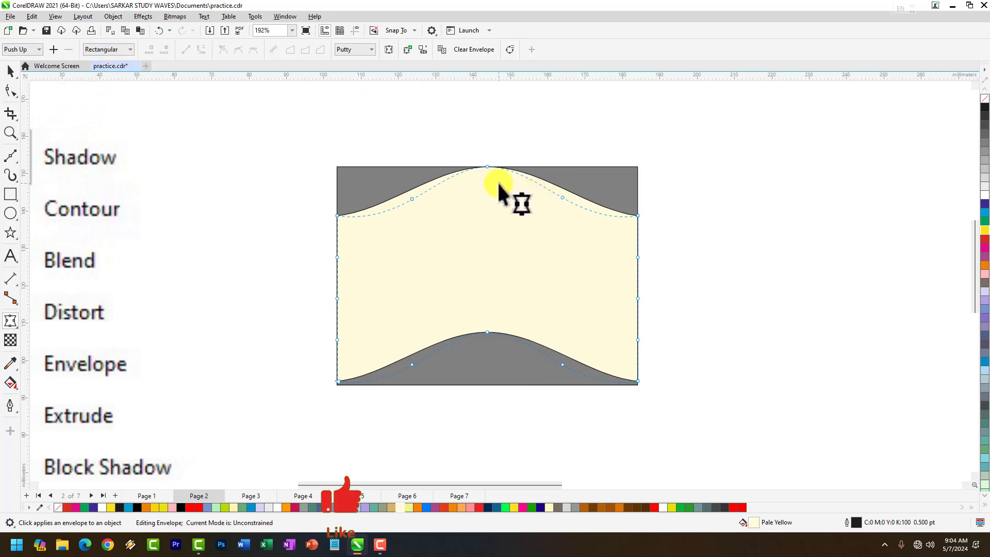
left_click(112, 48)
left_click(105, 70)
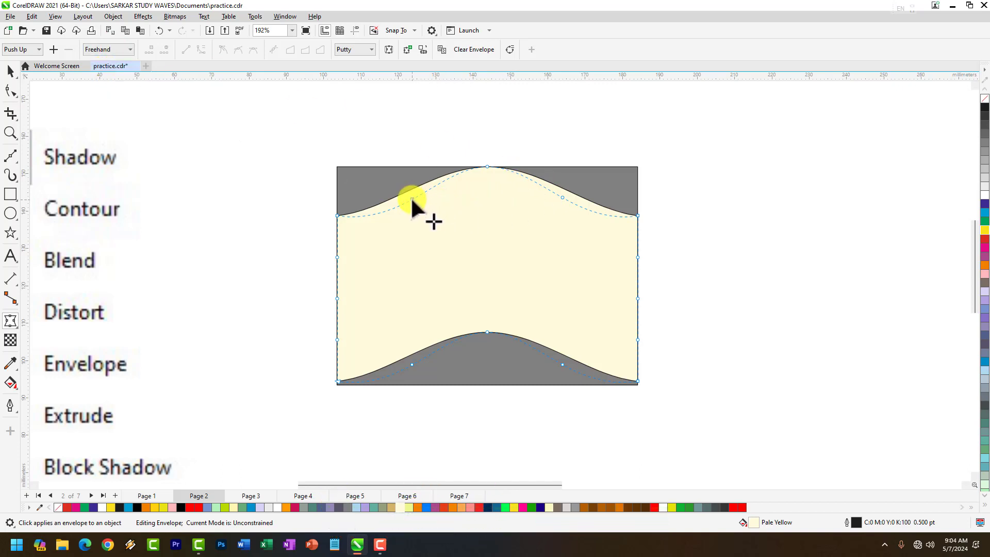
Step: Reshape the Push Up envelope freehand by moving its two intermediate upper-edge nodes down and inward and raising the lower edge's middle node
left_click_drag(412, 199, 427, 236)
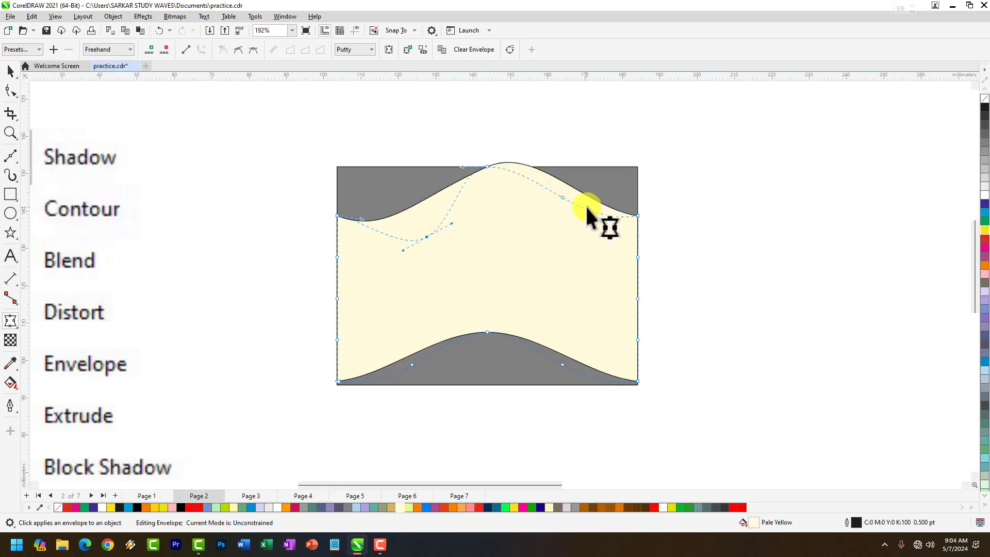
left_click_drag(565, 203, 534, 243)
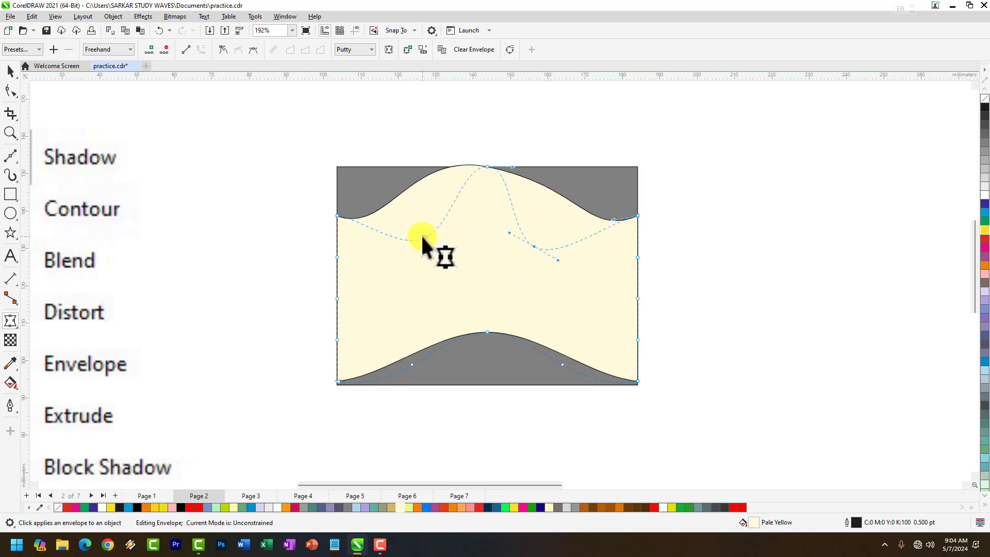
left_click_drag(427, 237, 447, 266)
left_click_drag(533, 243, 529, 268)
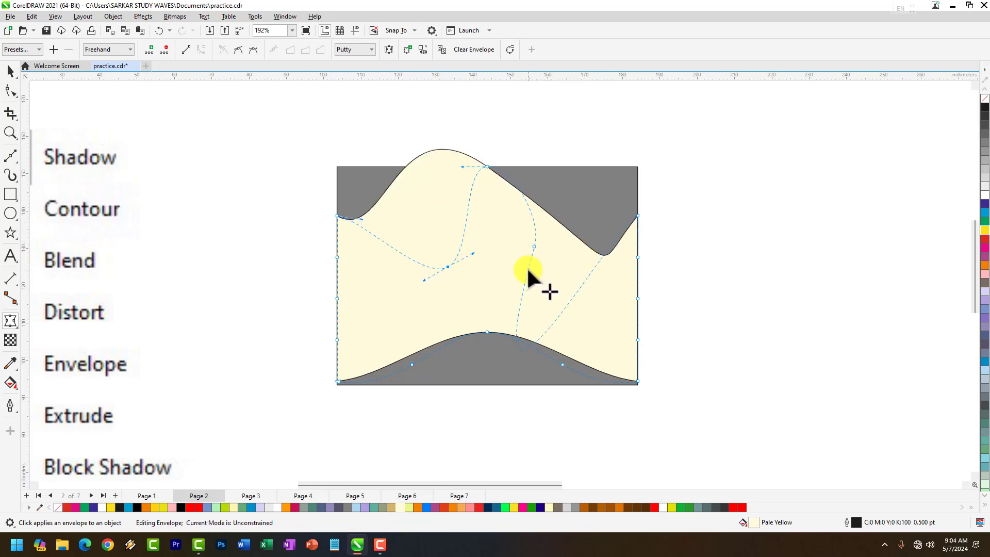
left_click_drag(495, 334, 484, 250)
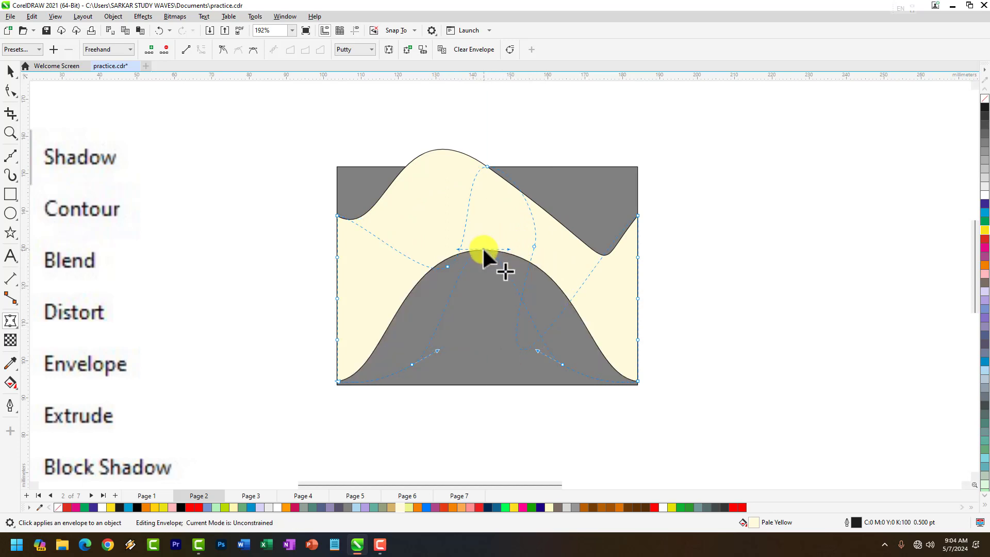
Step: Try pulling the left edge's middle envelope node inward, and undo the edits back to the Rectilinear Slant shape
left_click_drag(338, 298, 433, 288)
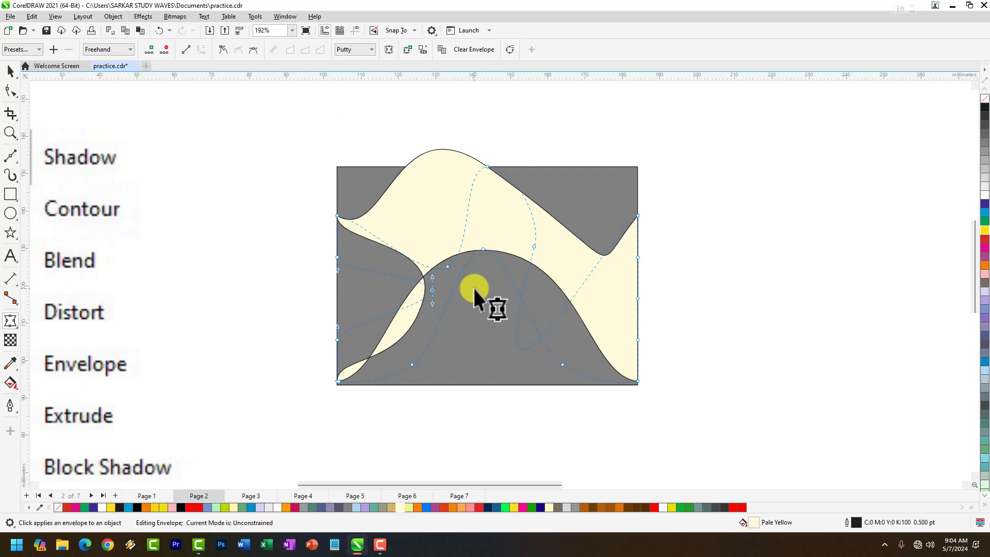
key("ctrl+z")
key("ctrl+z")
key("ctrl+z")
key("ctrl+z")
key("ctrl+z")
key("ctrl+z")
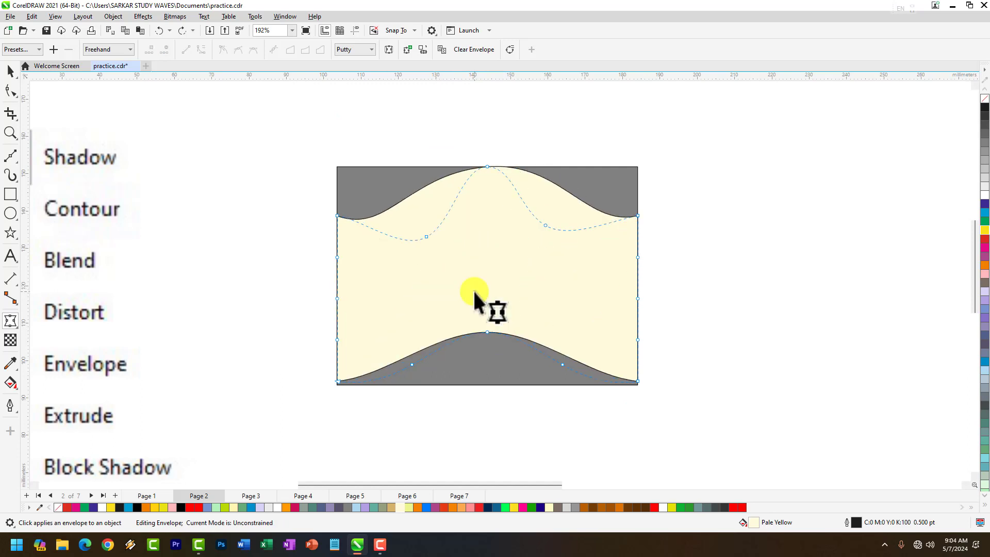
key("ctrl+z")
key("ctrl+z")
key("ctrl+z")
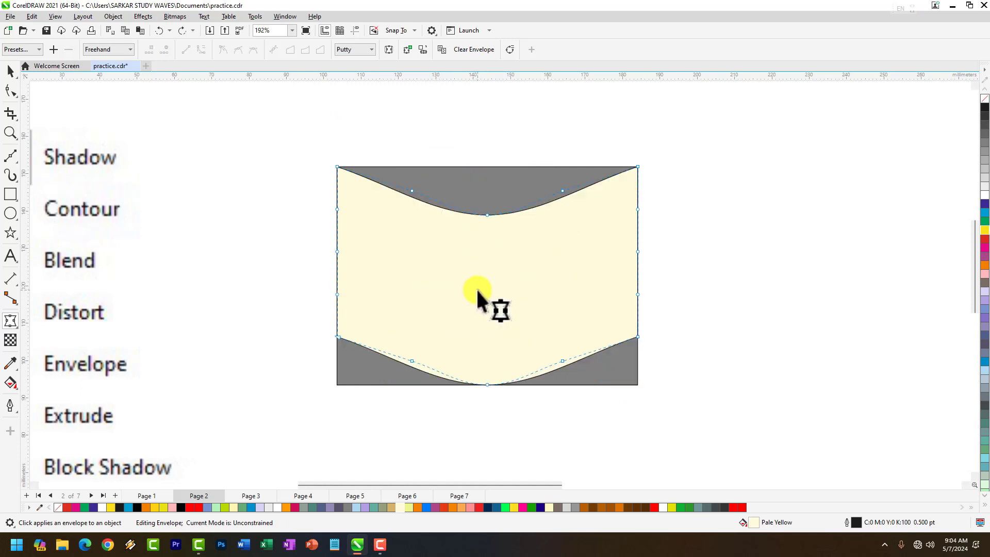
key("ctrl+z")
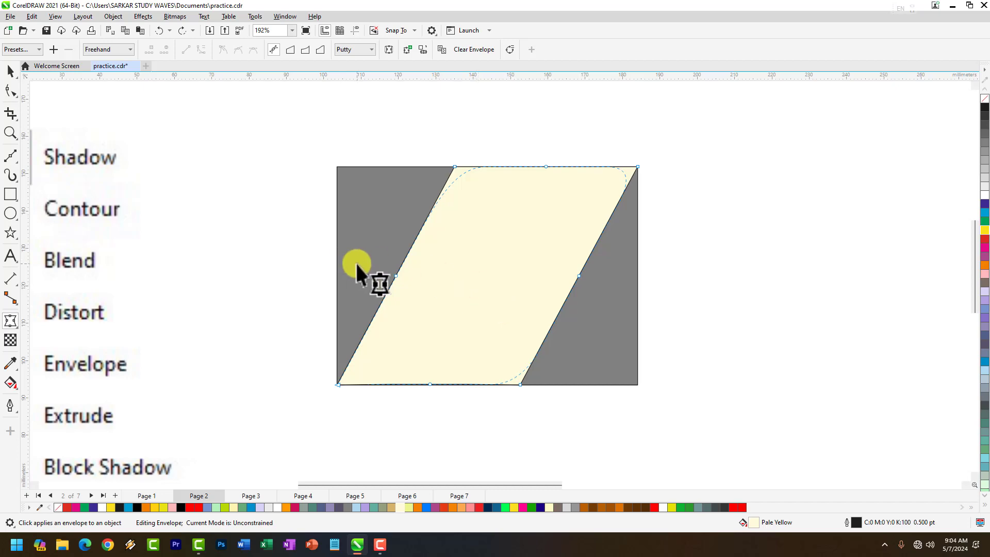
Step: Try the Circular envelope preset on the pale yellow shape and replace it with Rectilinear Slant
scroll(397, 264, "down", 1)
scroll(438, 258, "up", 1)
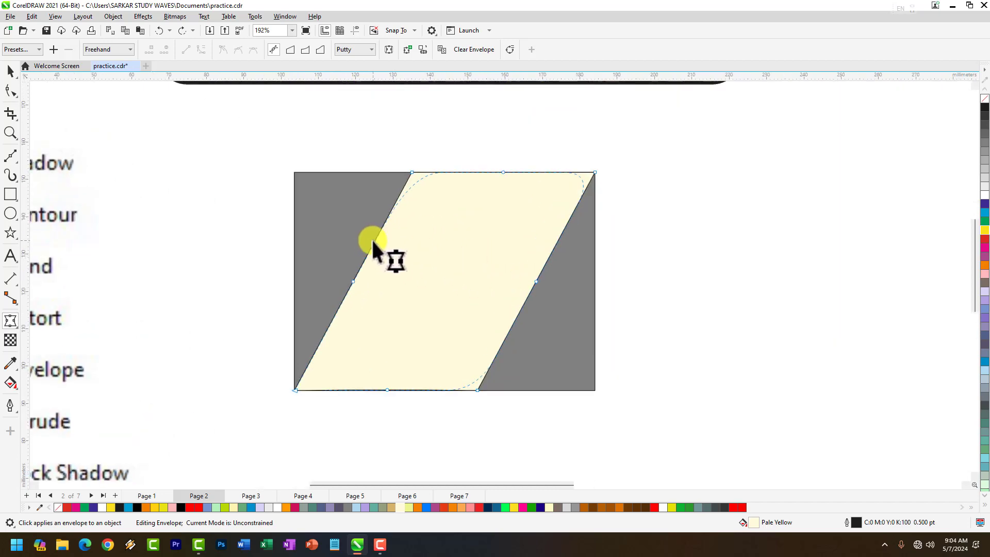
left_click(52, 50)
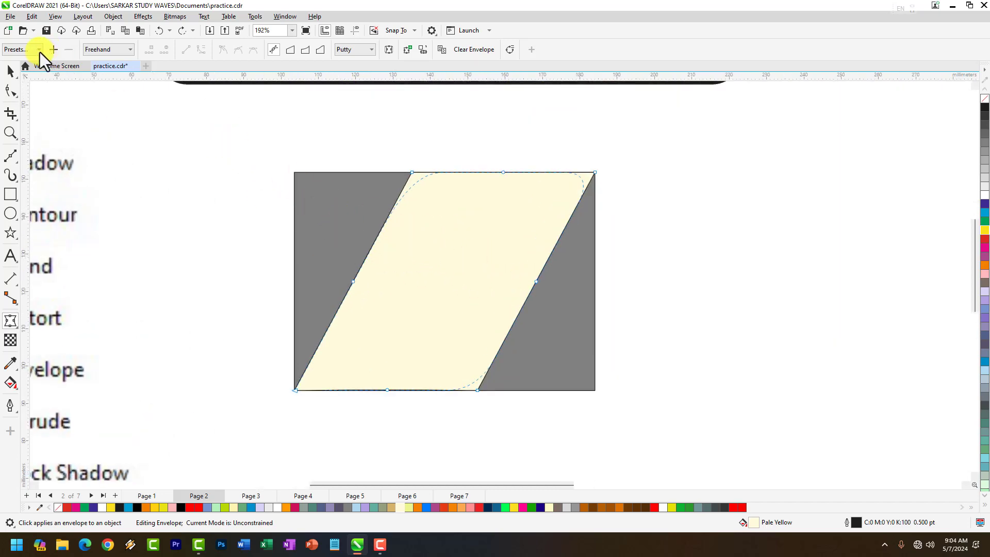
left_click(685, 336)
left_click(31, 49)
left_click(33, 64)
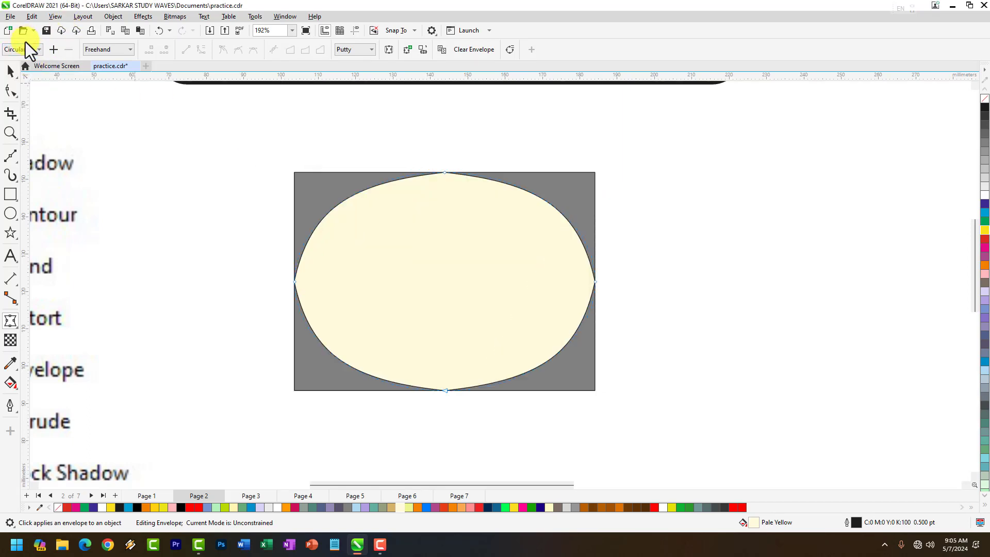
left_click(24, 49)
left_click(39, 83)
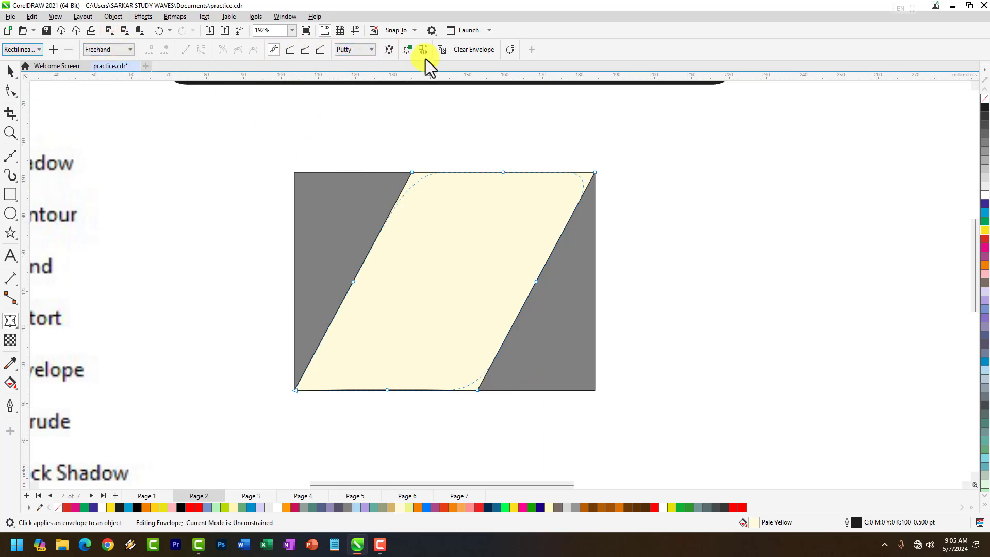
Step: Draw a circle about 62 mm in diameter in the empty area below the slanted shape
scroll(427, 232, "down", 1)
scroll(444, 280, "up", 2)
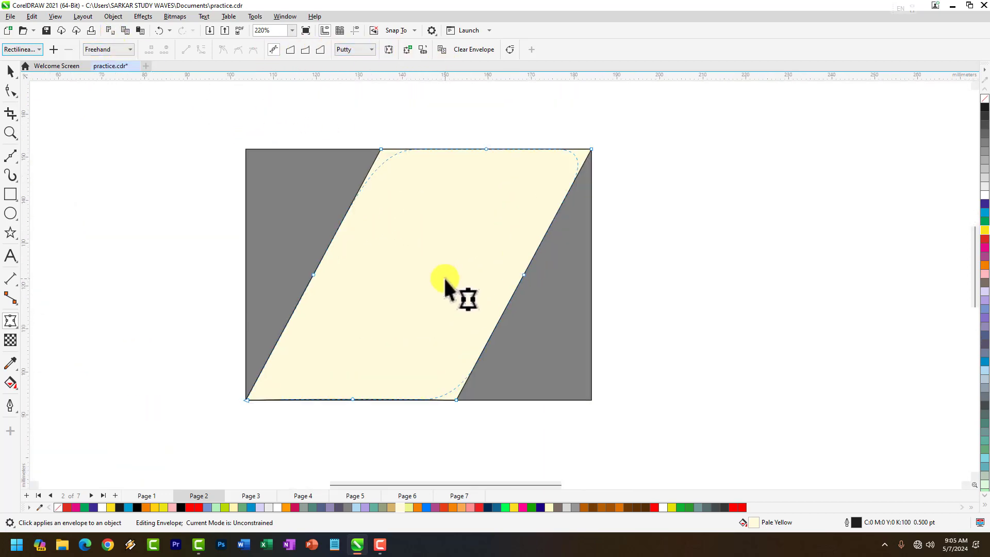
scroll(407, 309, "down", 4)
scroll(394, 349, "up", 2)
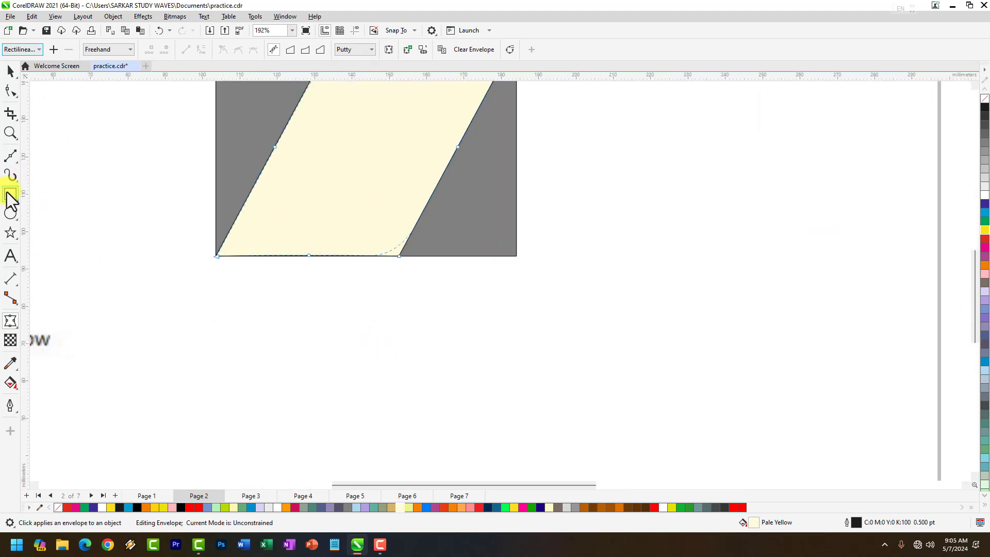
left_click(11, 215)
scroll(391, 175, "down", 2)
scroll(453, 215, "up", 3)
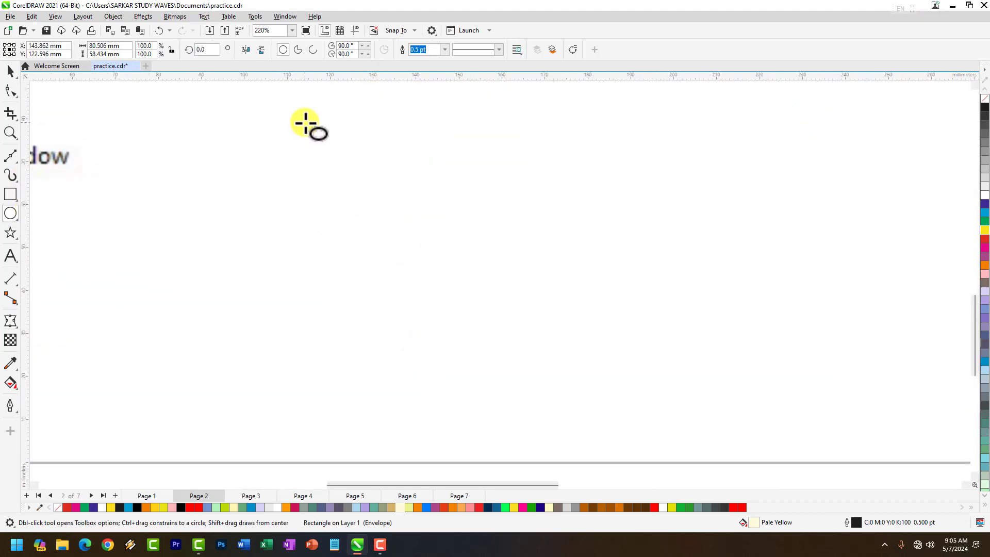
mouse_move(306, 122)
left_mouse_down()
mouse_move(585, 382)
mouse_move(573, 389)
left_mouse_up()
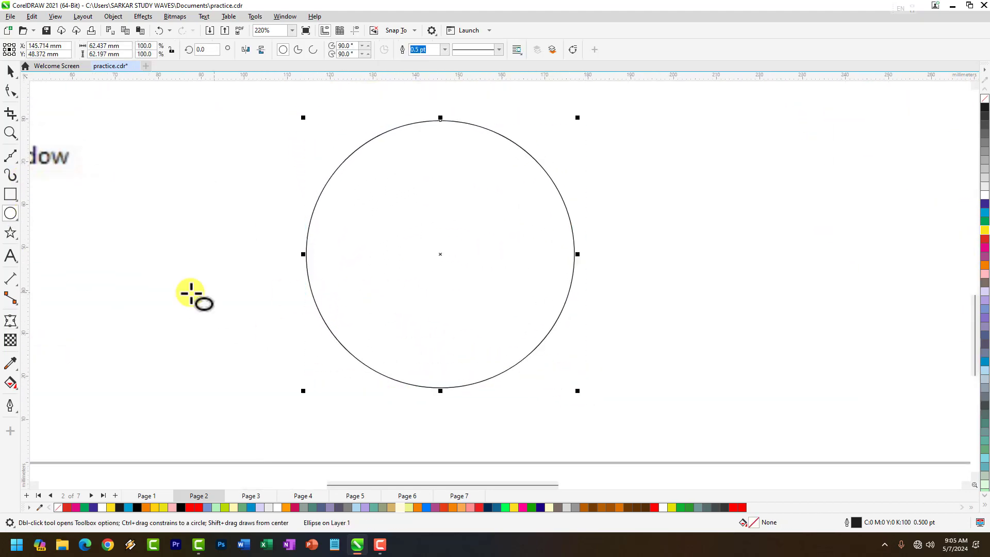
Step: Pull the circle's left middle envelope node in to its centre, then try lowering the upper middle node and undo that
left_click(11, 321)
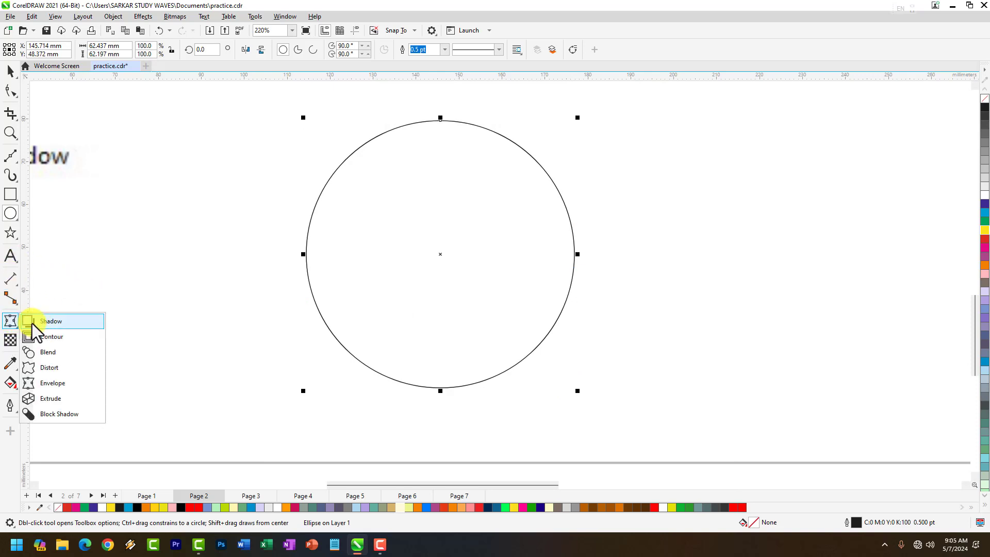
left_click(53, 385)
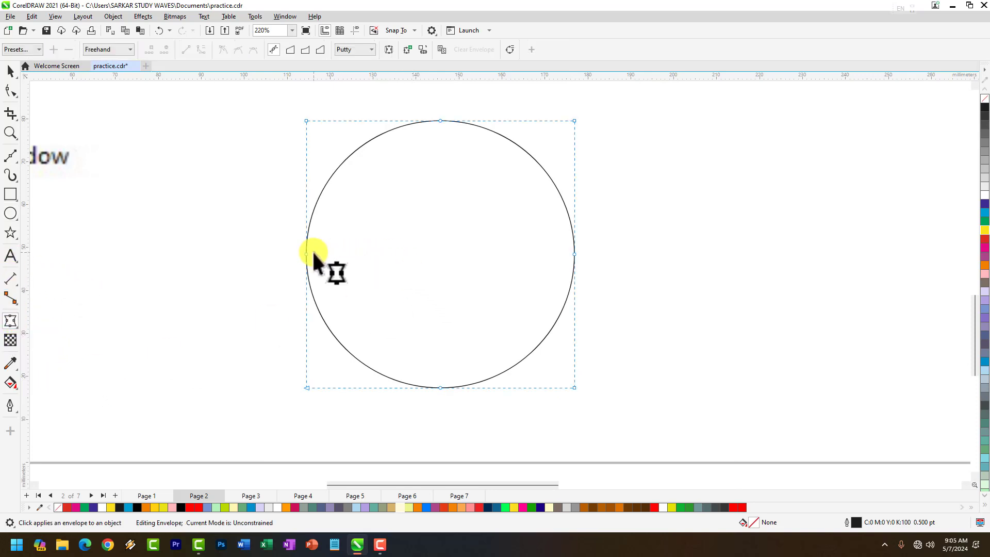
left_click_drag(306, 254, 446, 254)
left_click(634, 271)
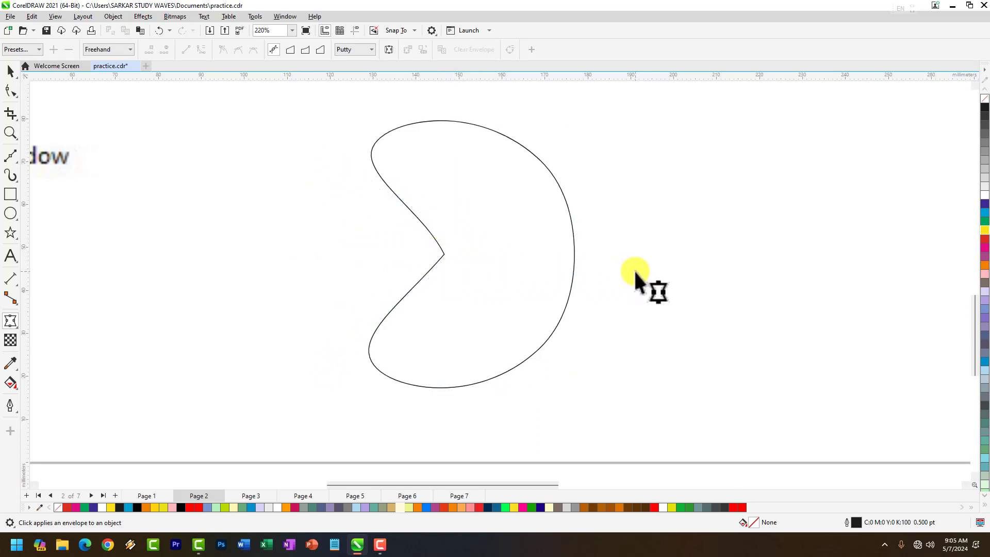
left_click(477, 243)
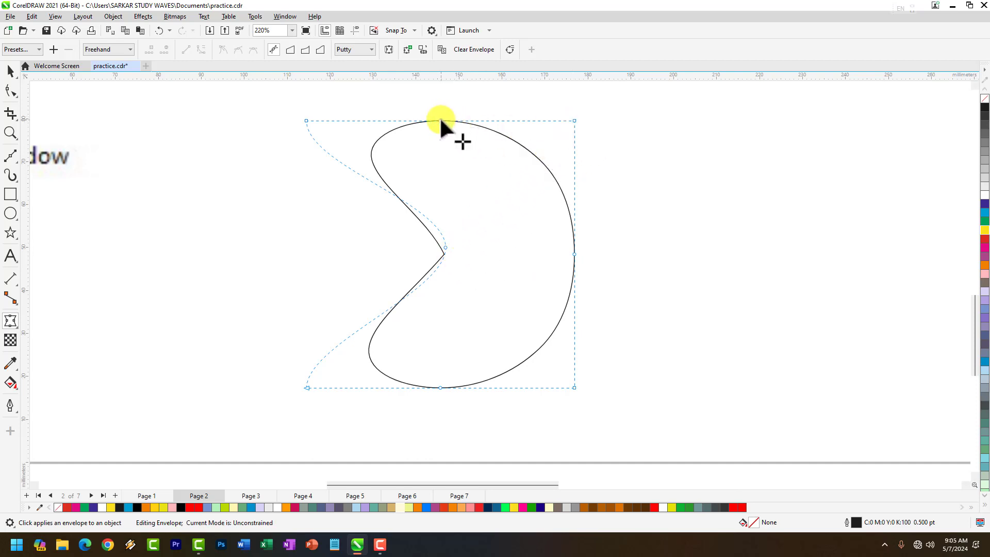
left_click_drag(440, 120, 450, 177)
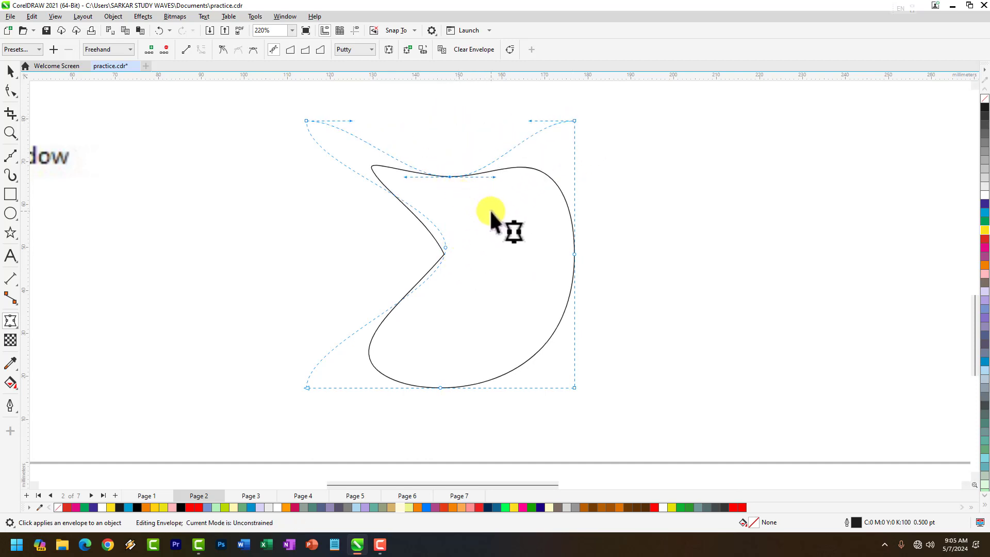
key("ctrl+z")
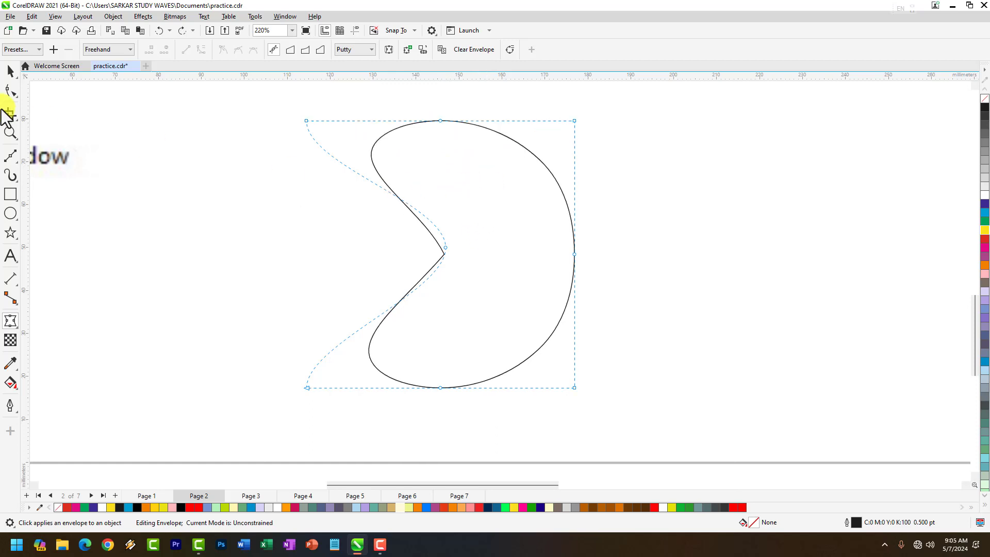
Step: Delete the envelope-distorted circle
left_click(12, 74)
left_click(452, 242)
key("Delete")
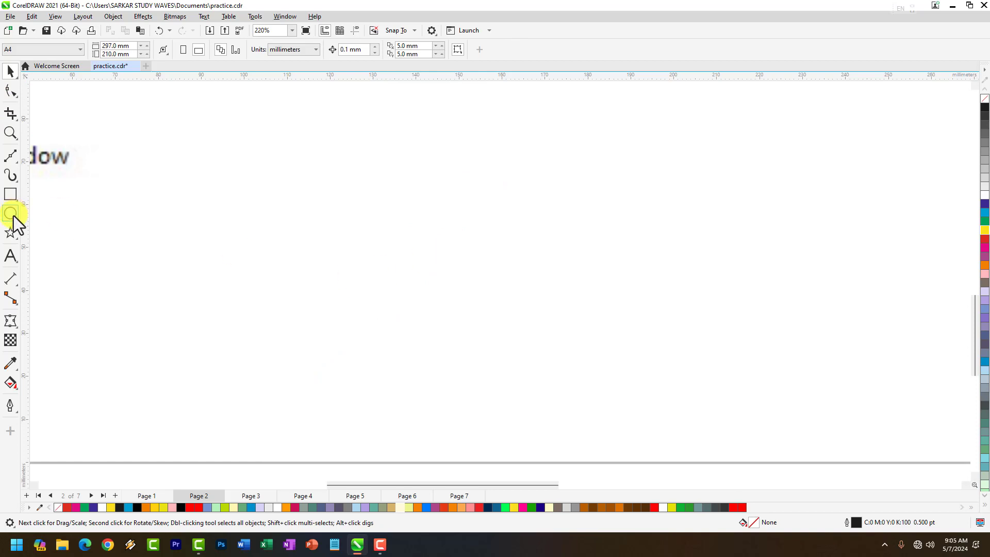
Step: Add the artistic text "Corel Draw" in the empty area below the slanted shape
left_click(17, 259)
left_click(371, 185)
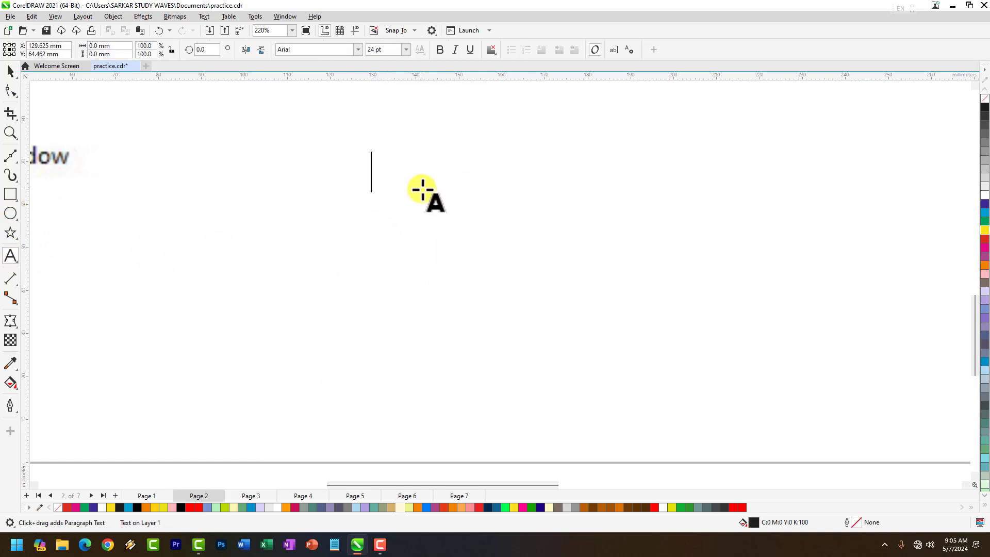
type("Cor")
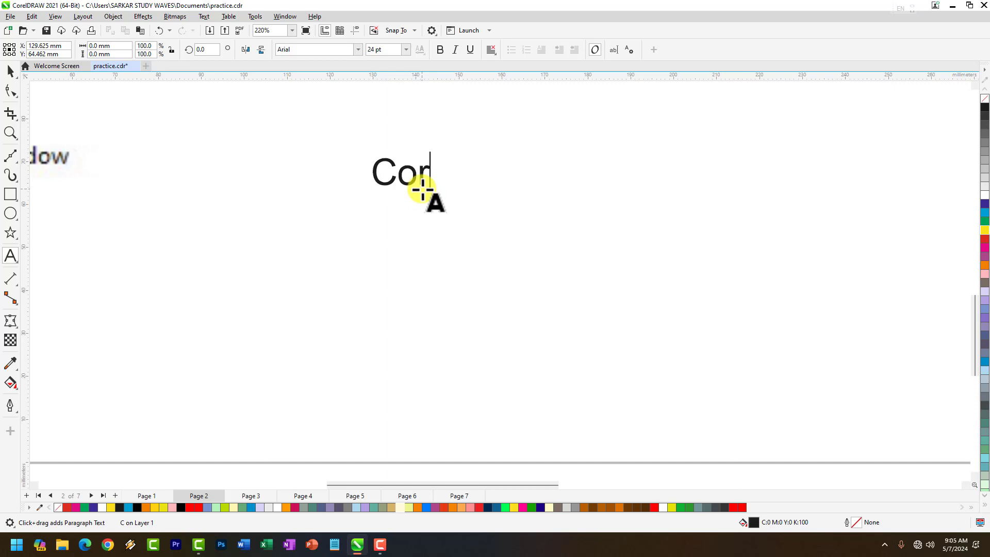
type("el Draw")
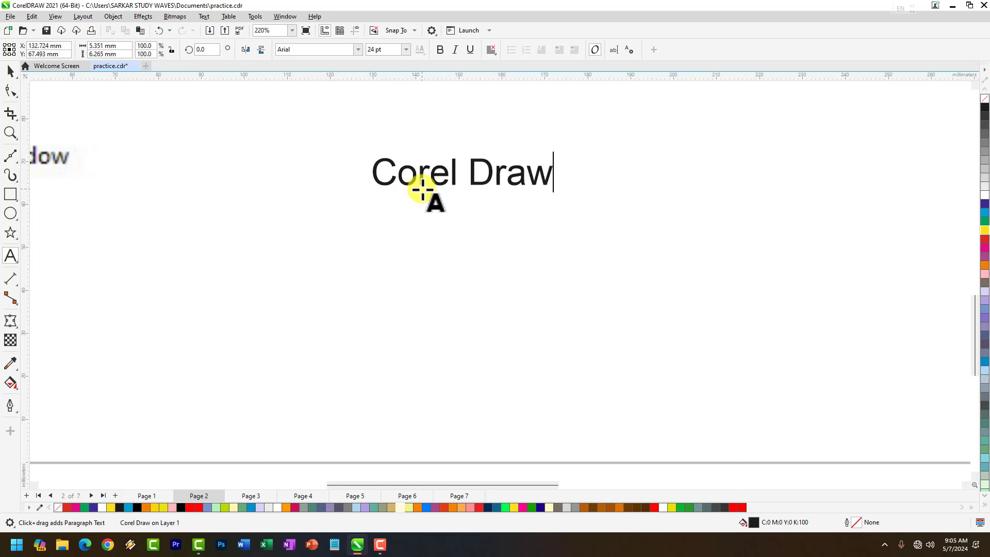
Step: Select the whole "Corel Draw" text and look through its character, paragraph and frame properties
key("ctrl+a")
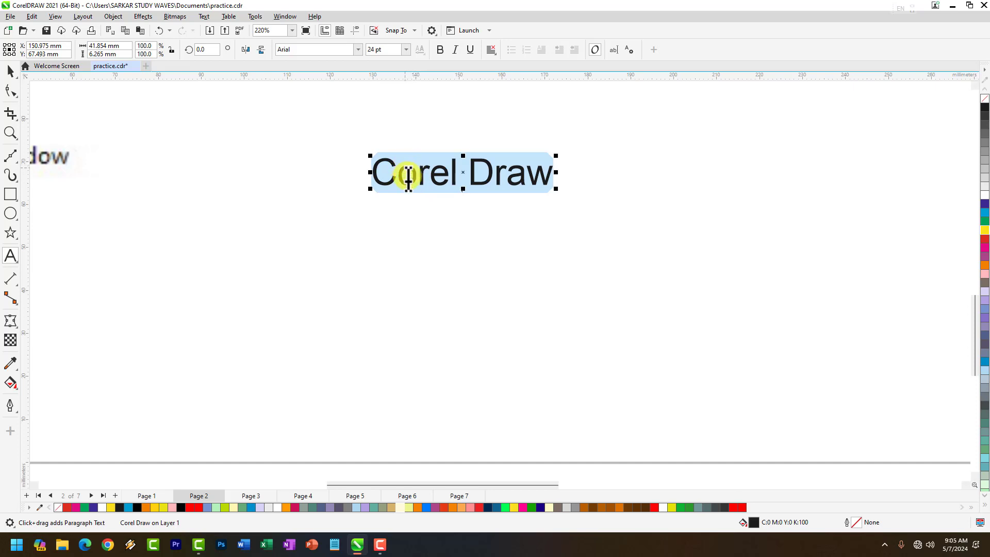
key("ctrl+t")
left_click_drag(607, 113, 756, 94)
scroll(741, 242, "down", 2)
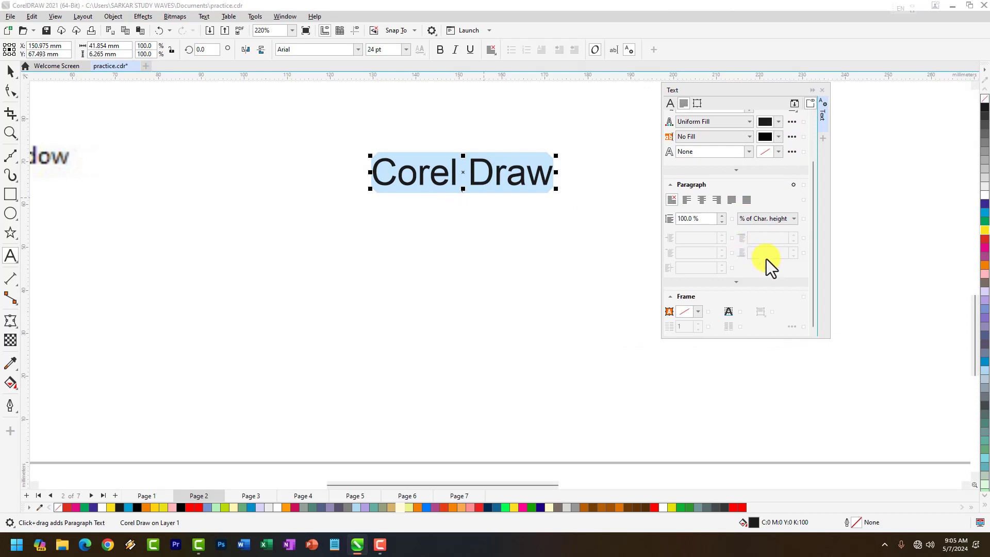
scroll(767, 258, "up", 2)
left_click(822, 89)
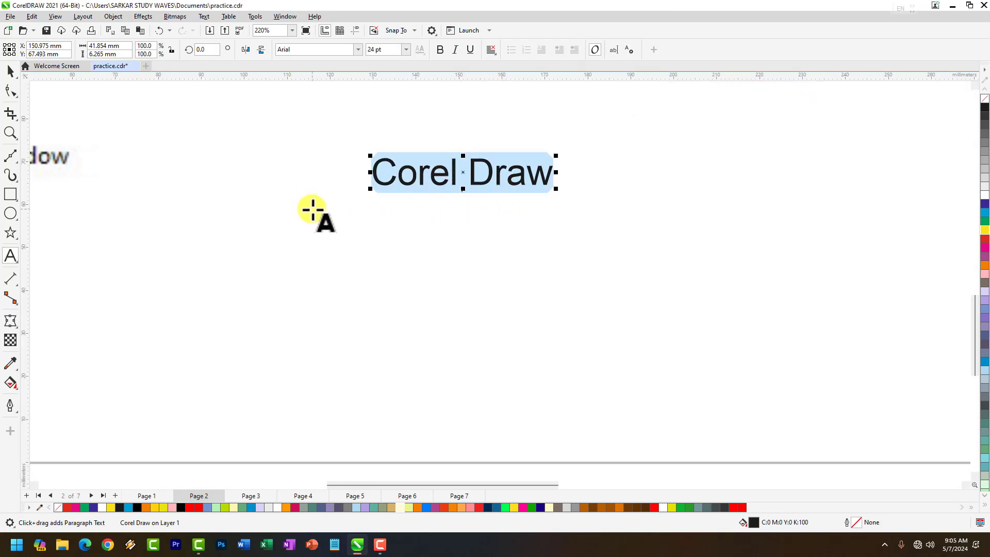
Step: Enlarge the "Corel Draw" text to about 42 pt and move it down and to the left
scroll(573, 188, "up", 2)
mouse_move(550, 193)
left_mouse_down()
mouse_move(579, 221)
mouse_move(763, 295)
left_mouse_up()
left_click(10, 71)
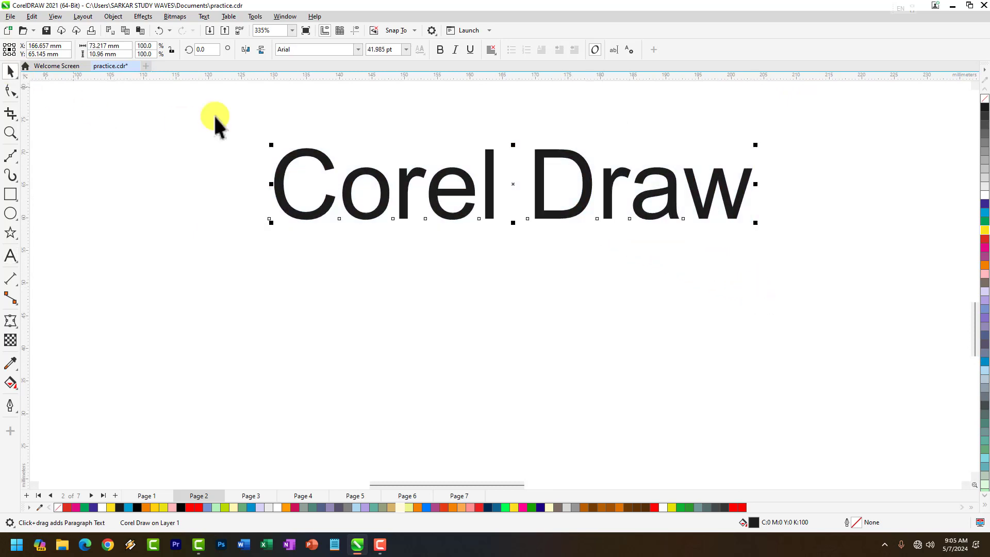
left_click(214, 116)
left_click_drag(428, 200, 353, 257)
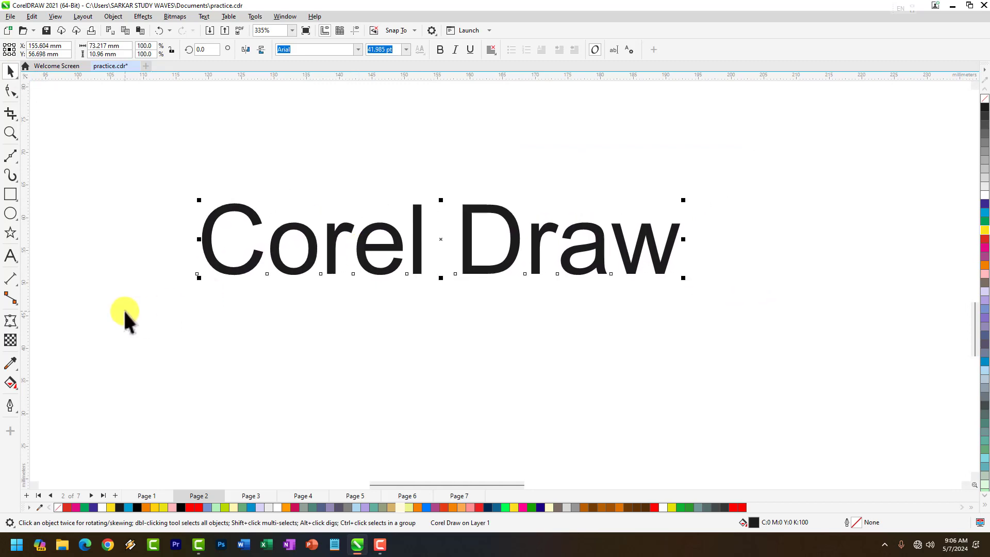
Step: Raise the upper middle envelope node of the text, and try pulling each side's middle node inward, undoing both side changes
left_click(10, 320)
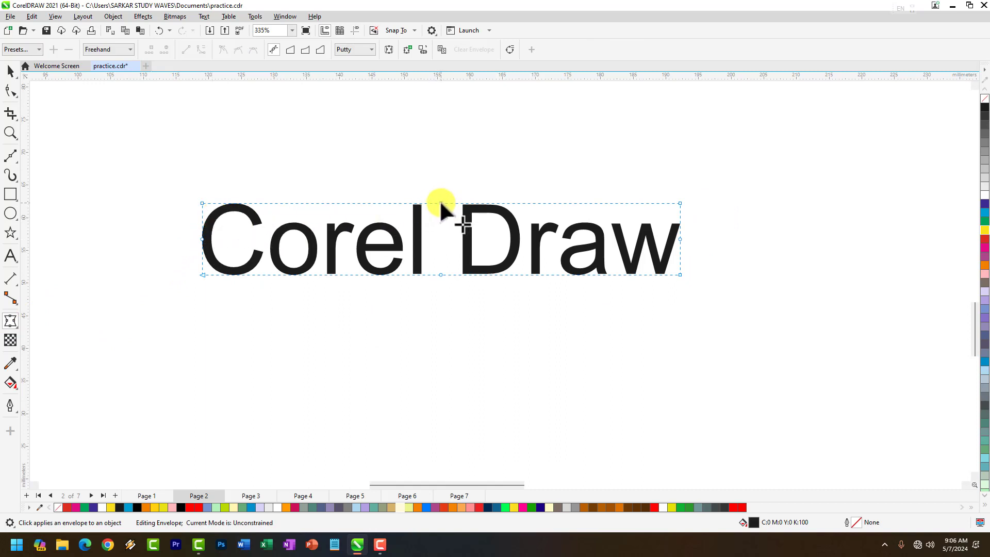
left_click_drag(441, 202, 441, 154)
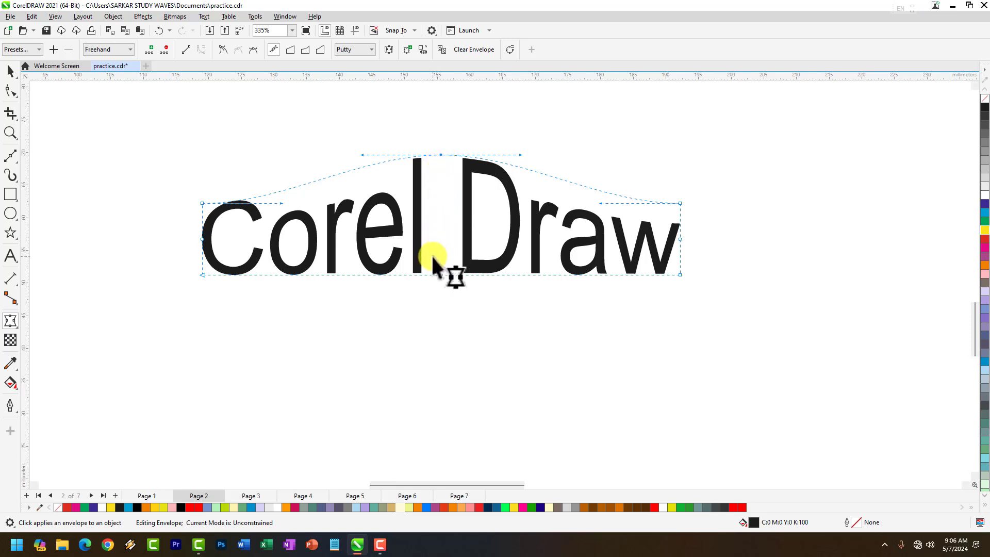
left_click_drag(202, 239, 246, 238)
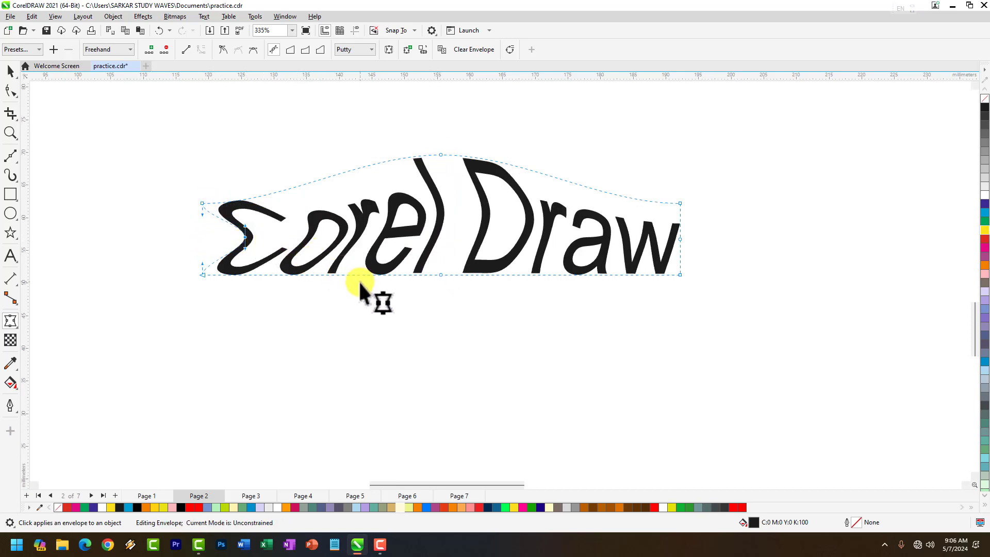
key("ctrl+z")
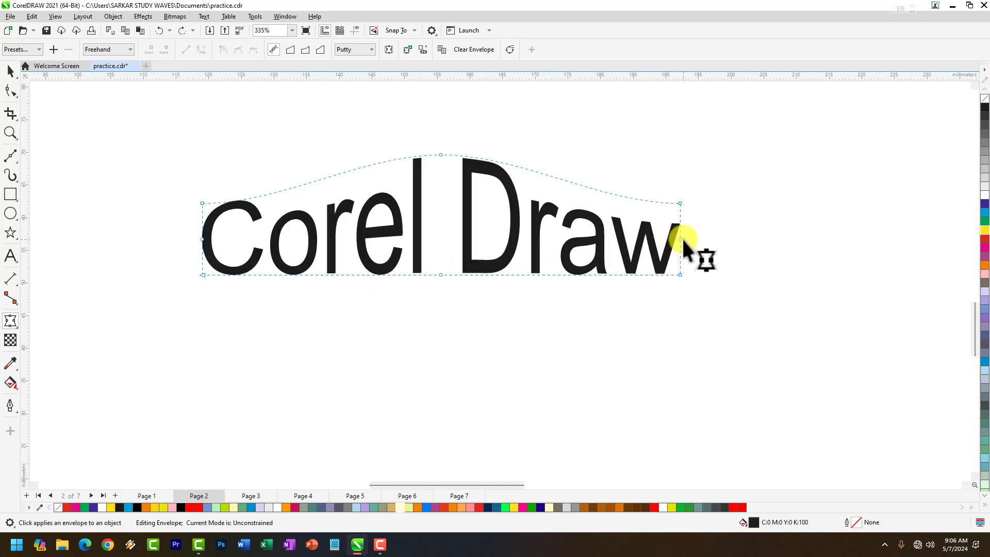
left_click_drag(680, 238, 658, 240)
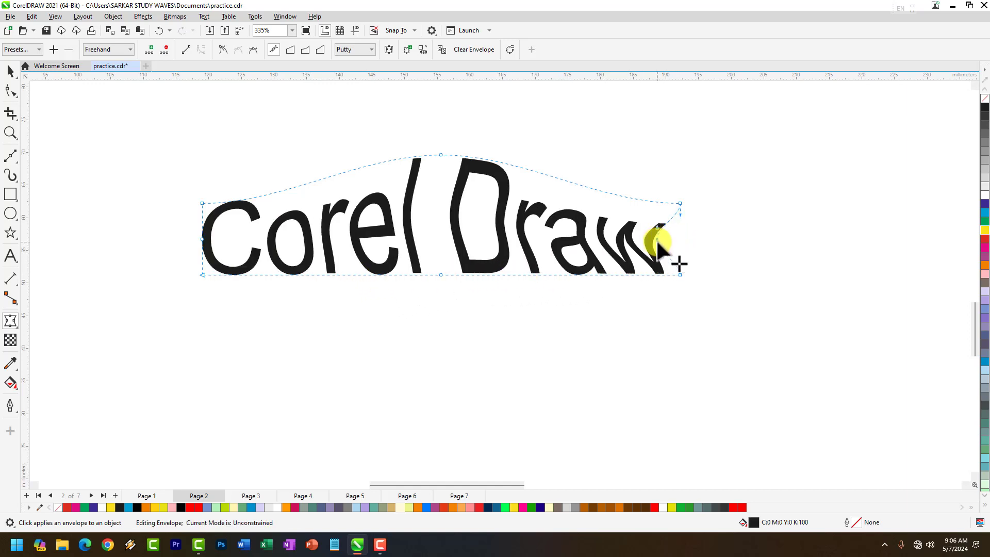
key("ctrl+z")
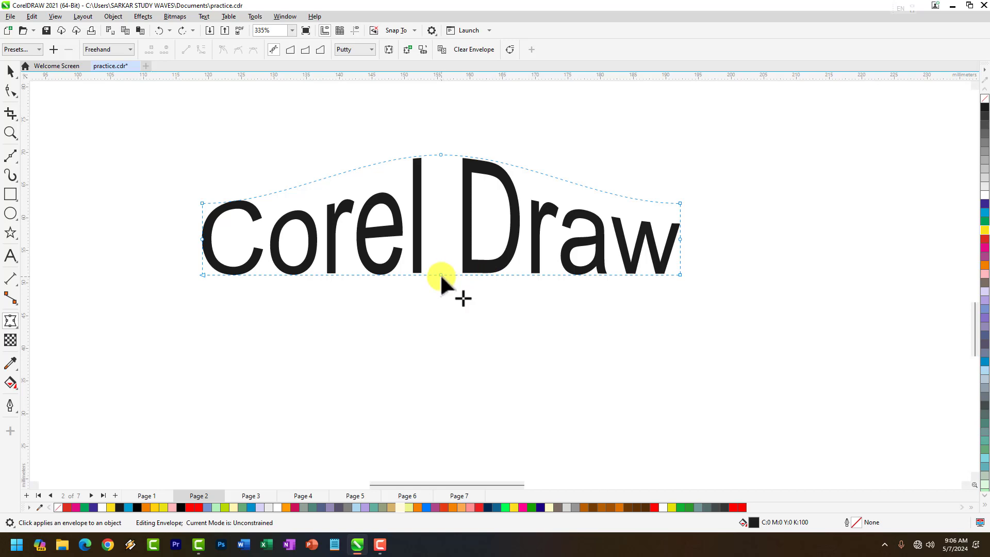
Step: Try lowering the lower middle envelope node of the text, and undo all envelope changes to the text
left_click_drag(440, 276, 441, 302)
key("ctrl+z")
key("ctrl+z")
key("ctrl+z")
key("ctrl+z")
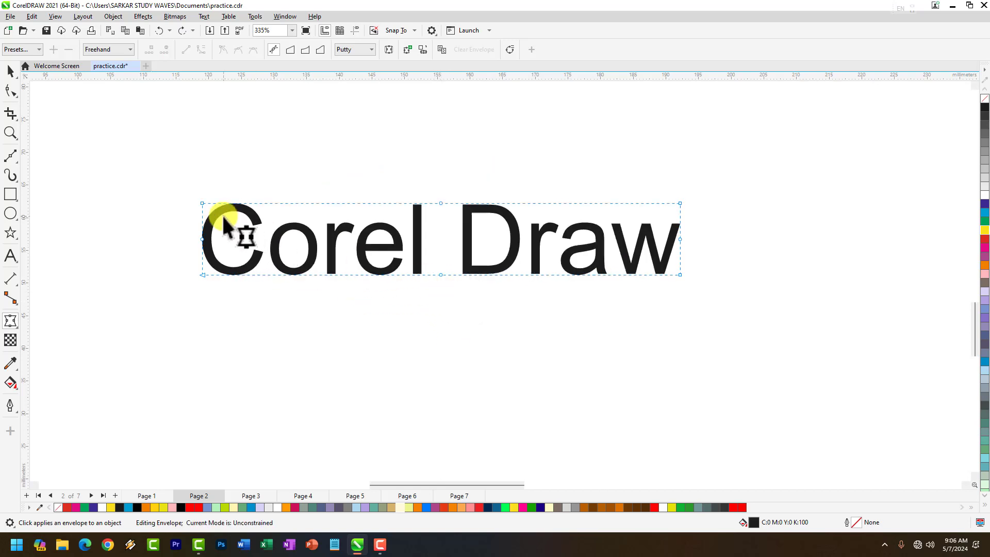
Step: Raise both upper corner envelope nodes of the "Corel Draw" text so its top edge dips in the middle
left_click_drag(202, 203, 202, 166)
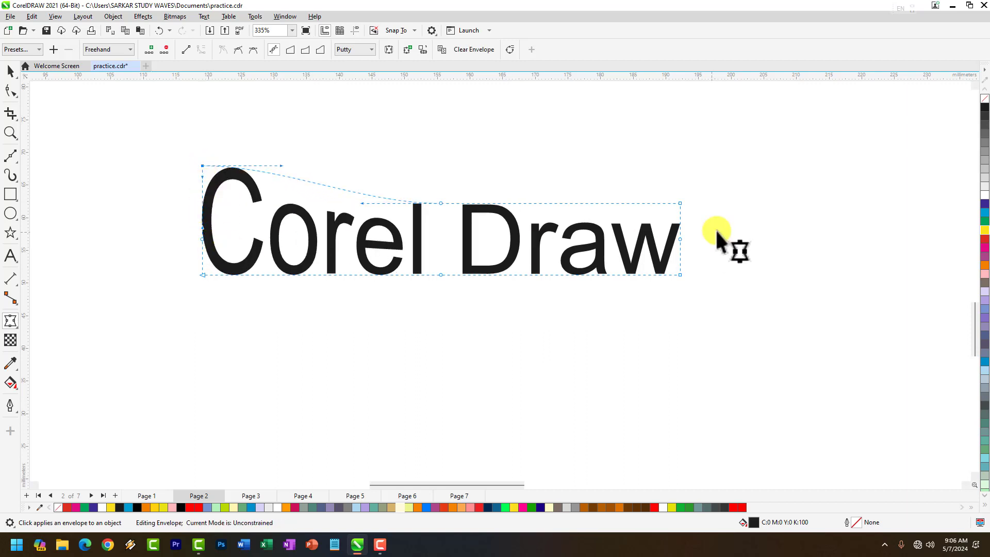
left_click_drag(680, 203, 683, 160)
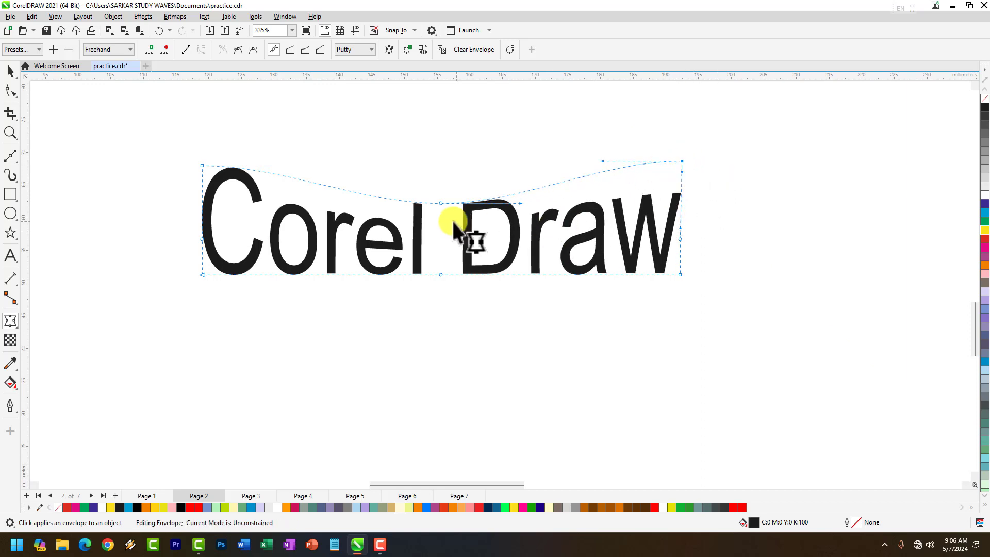
scroll(398, 211, "down", 1)
scroll(454, 215, "up", 1)
scroll(449, 221, "down", 2)
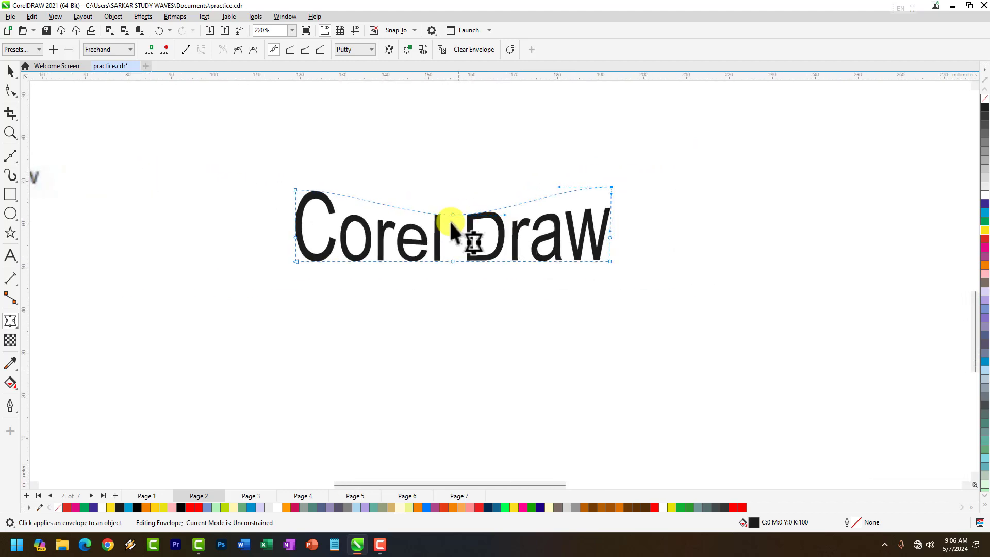
scroll(370, 220, "up", 2)
scroll(371, 219, "down", 2)
scroll(570, 220, "up", 1)
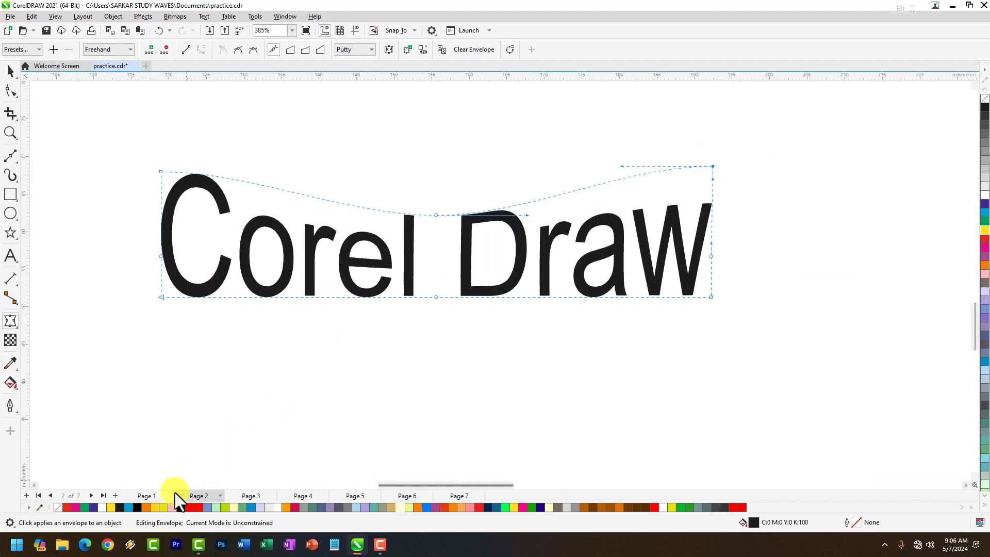
Step: Try orange and magenta fills on the enveloped "Corel Draw" text, and finish with a Baby Blue fill
left_click(145, 509)
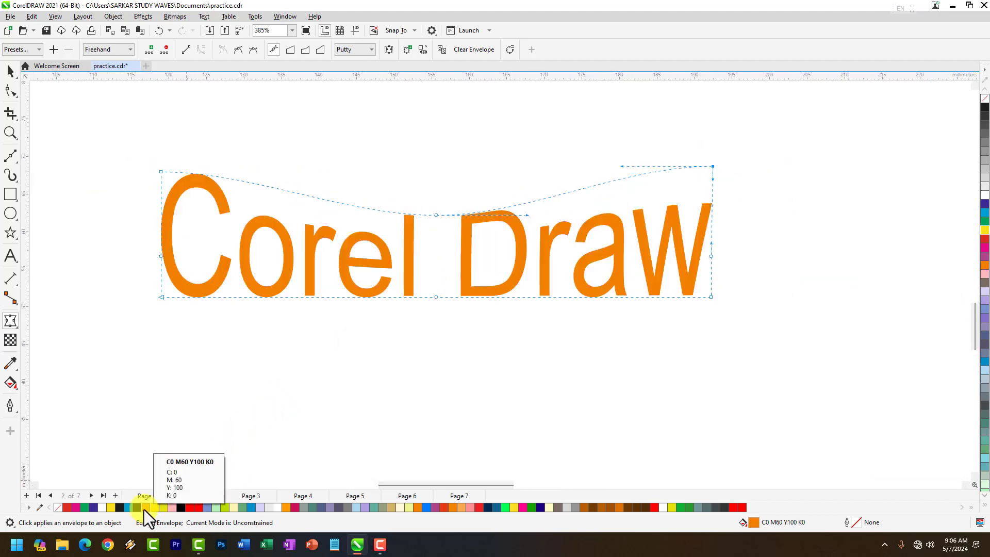
left_click(76, 510)
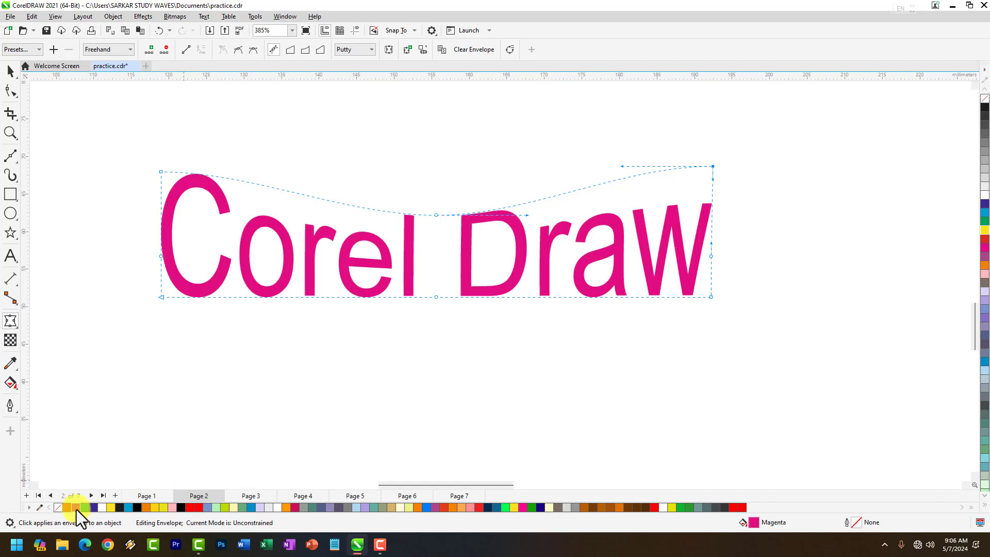
left_click(191, 509)
left_click(208, 506)
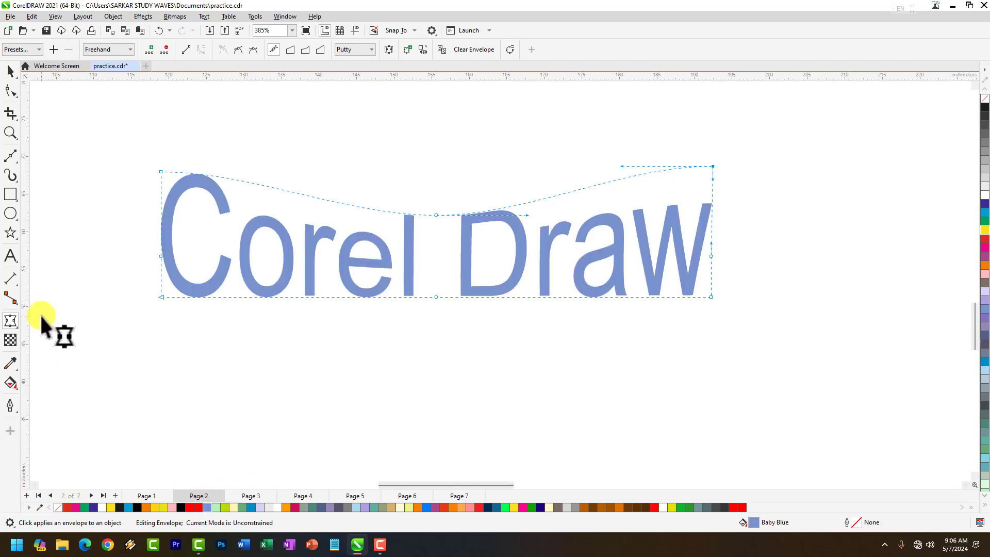
scroll(289, 268, "down", 2)
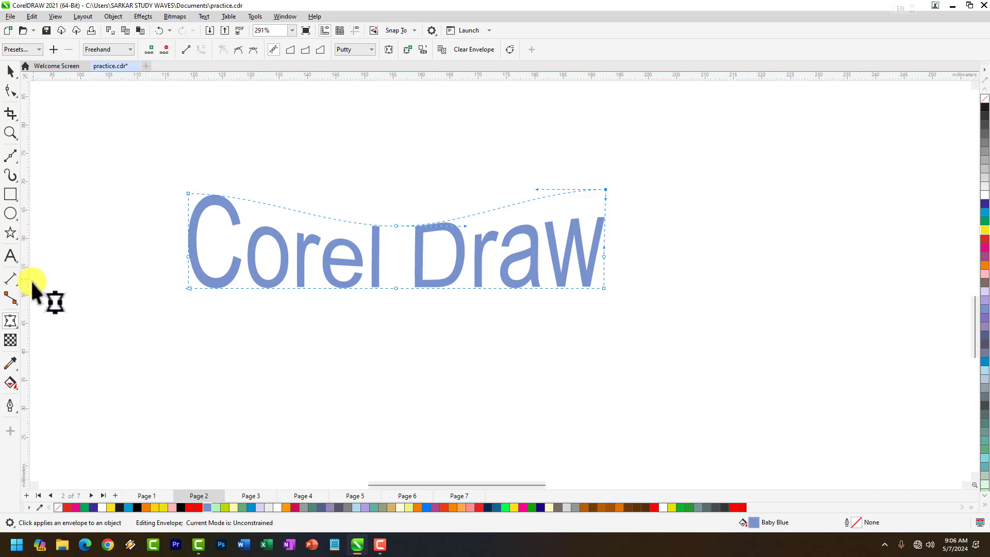
Step: Select the enveloped "Corel Draw" text and delete it
left_click(13, 324)
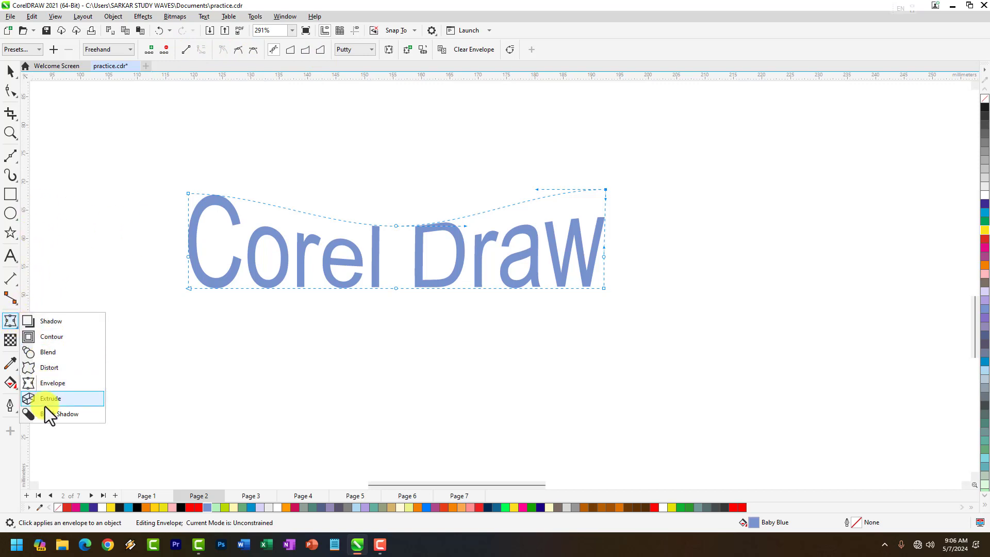
scroll(369, 339, "down", 2)
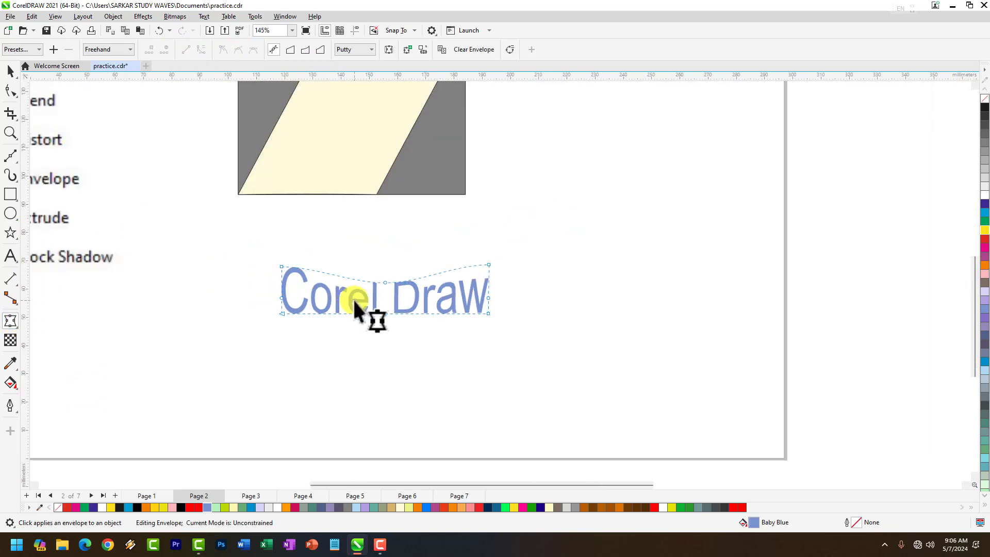
left_click(10, 71)
left_click(421, 295)
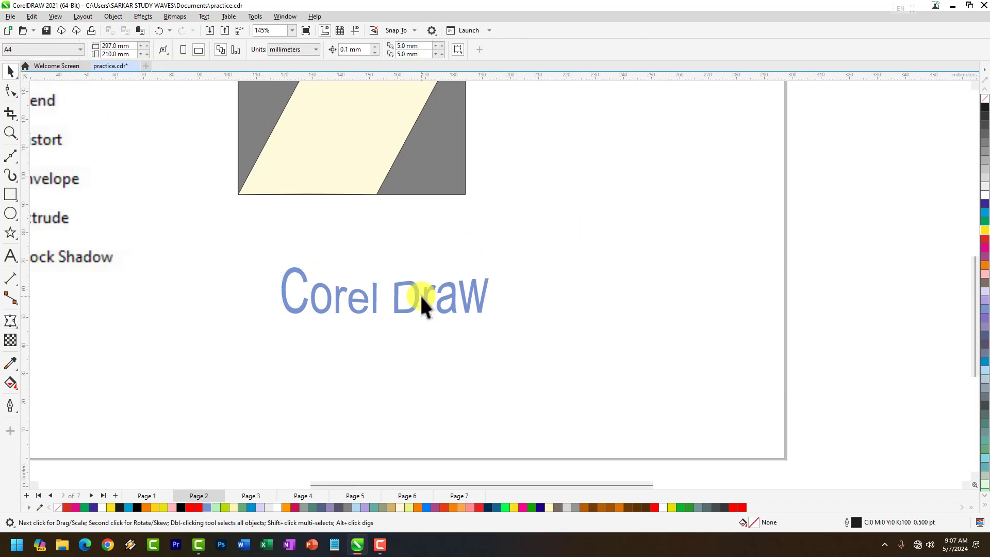
left_click(397, 301)
key("Delete")
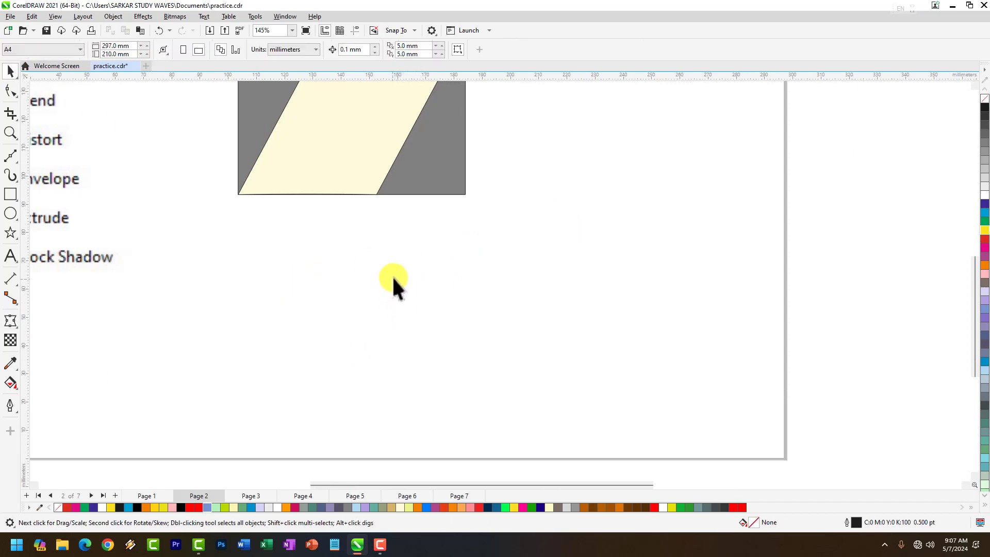
Step: Delete the cream parallelogram and the grey rectangle behind it
scroll(391, 275, "down", 2)
scroll(391, 234, "up", 2)
left_click(376, 178)
key("Delete")
left_click(375, 178)
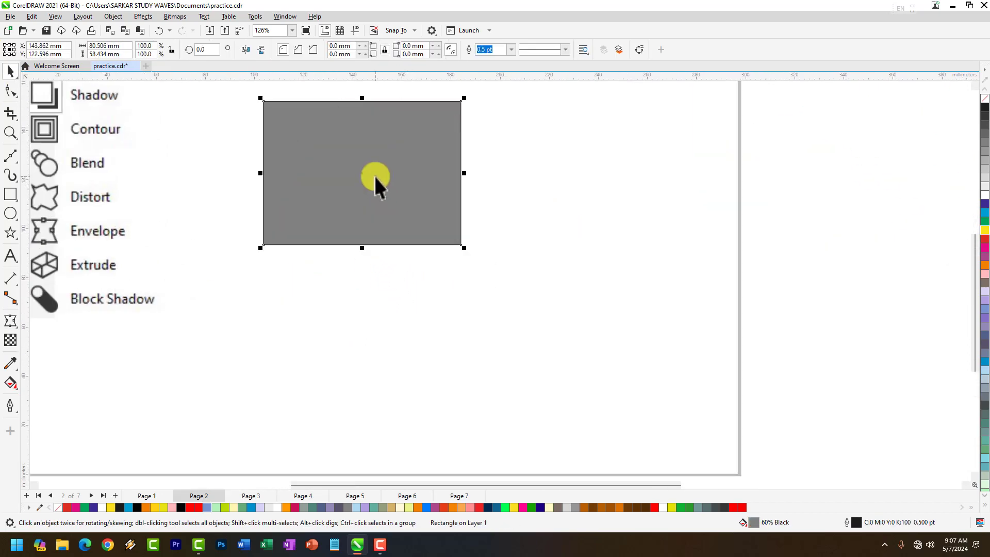
key("Delete")
Step: Draw a rectangle about 69.5 by 55.7 mm beside the list of effect names and fill it with magenta
left_click(10, 194)
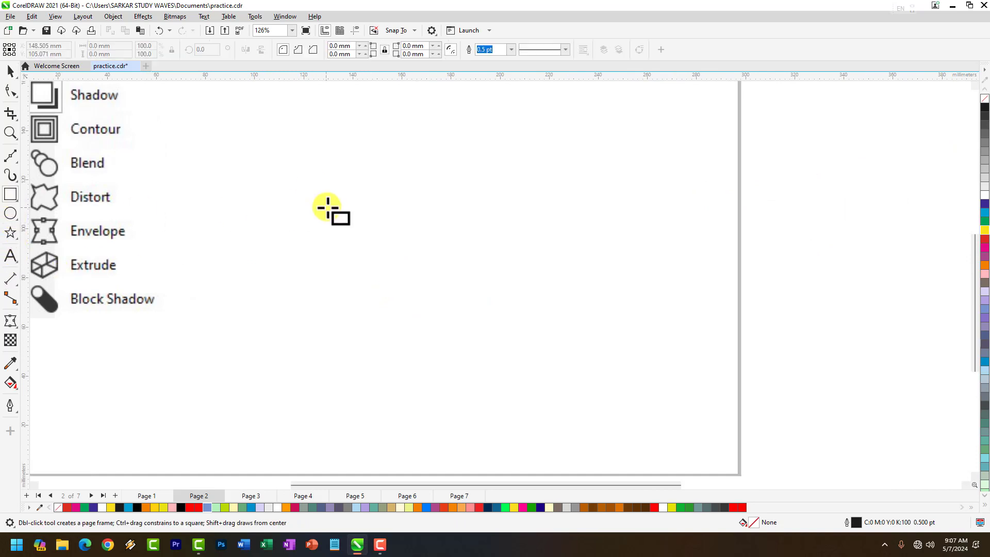
left_click_drag(338, 146, 509, 283)
left_click(76, 508)
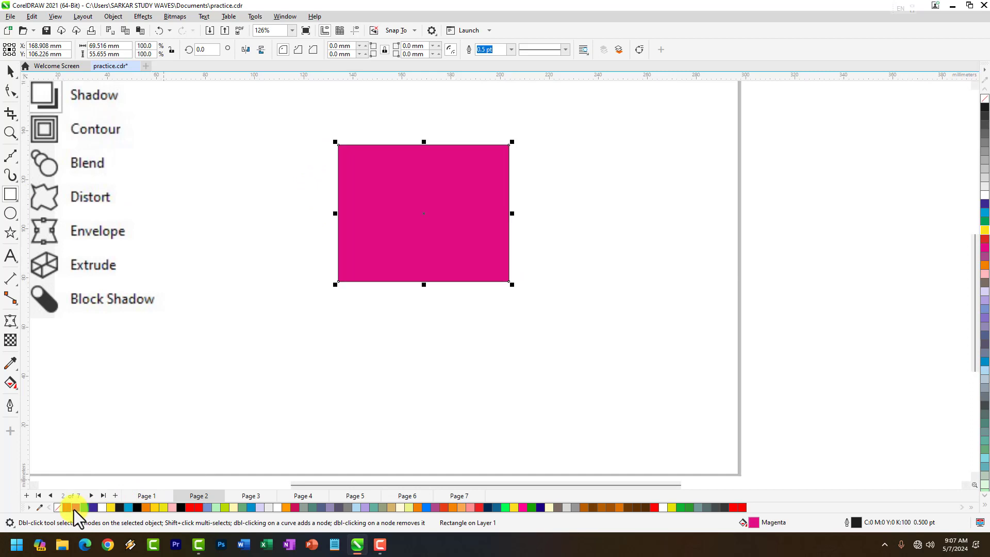
scroll(501, 223, "up", 1)
scroll(487, 219, "down", 1)
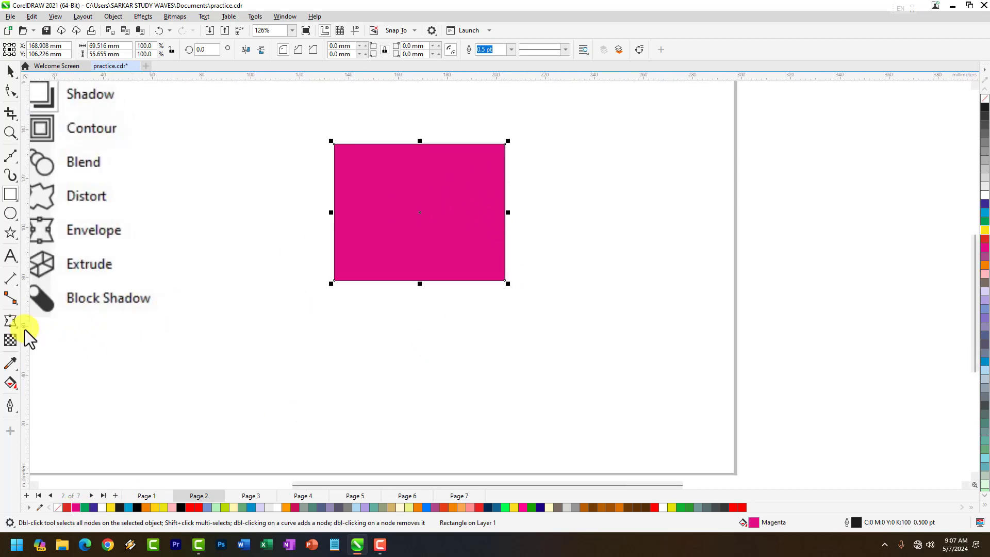
Step: Extrude the magenta rectangle toward a vanishing point about 74 mm to its left and 17 mm above, with a depth of 63
left_click(9, 321)
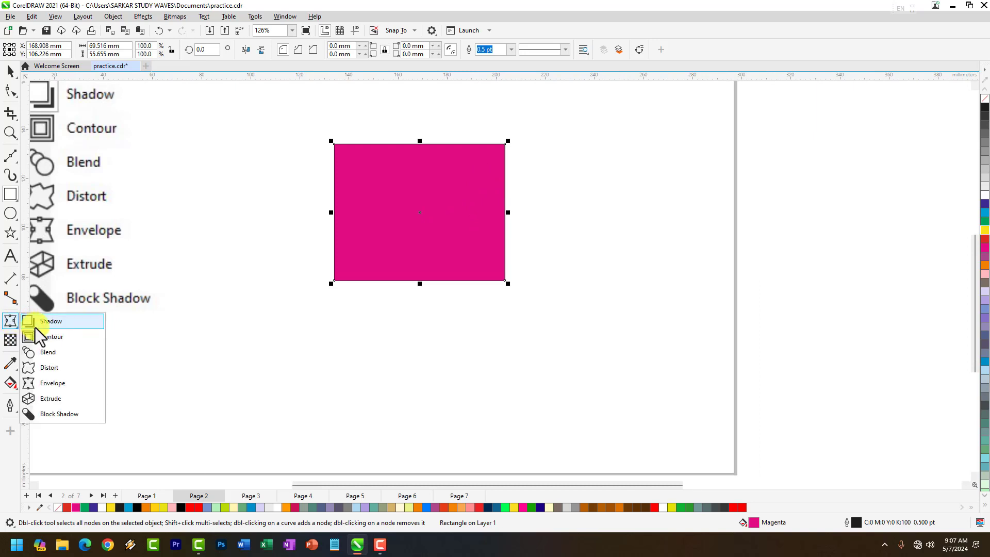
left_click(52, 399)
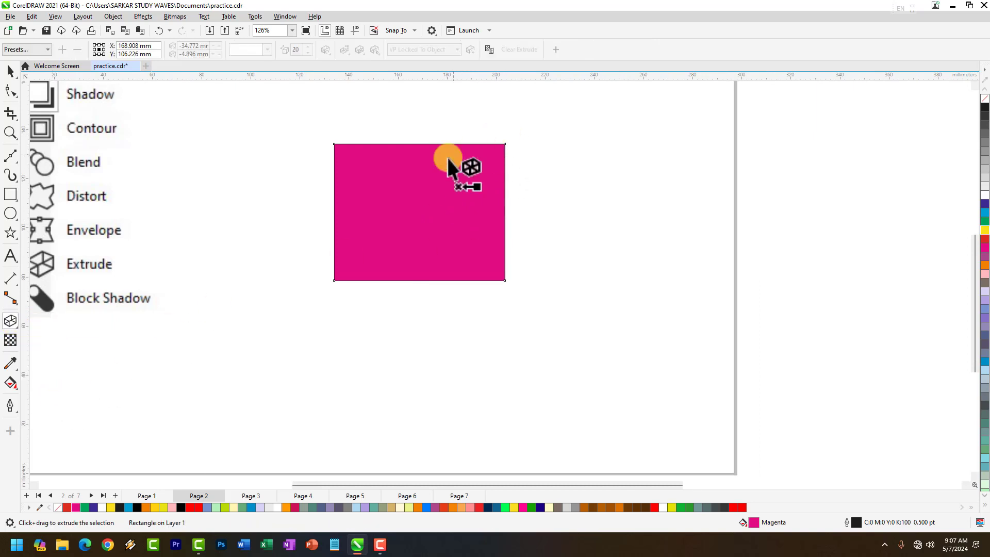
scroll(434, 207, "up", 1)
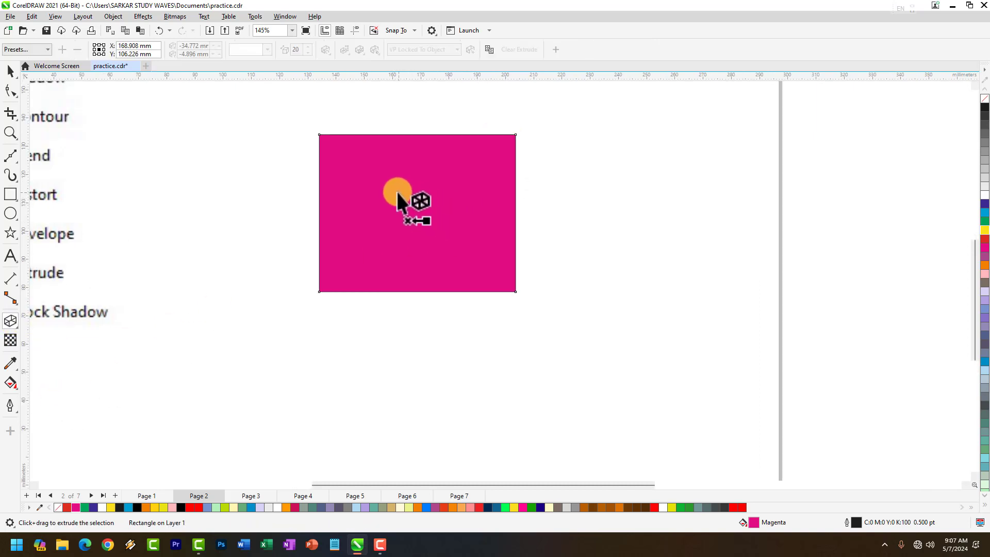
left_click_drag(388, 185, 210, 165)
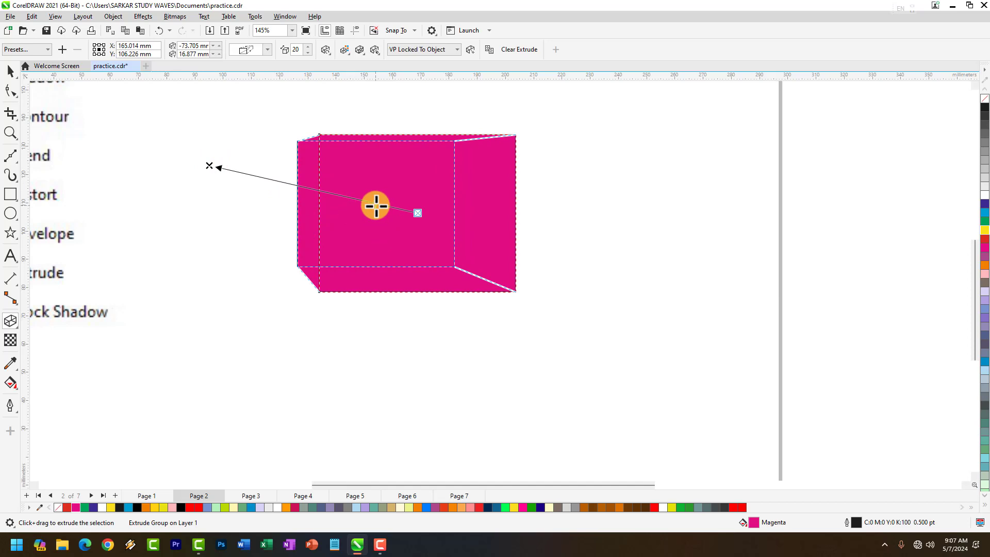
mouse_move(375, 206)
left_mouse_down()
mouse_move(265, 177)
mouse_move(435, 218)
mouse_move(285, 192)
left_mouse_up()
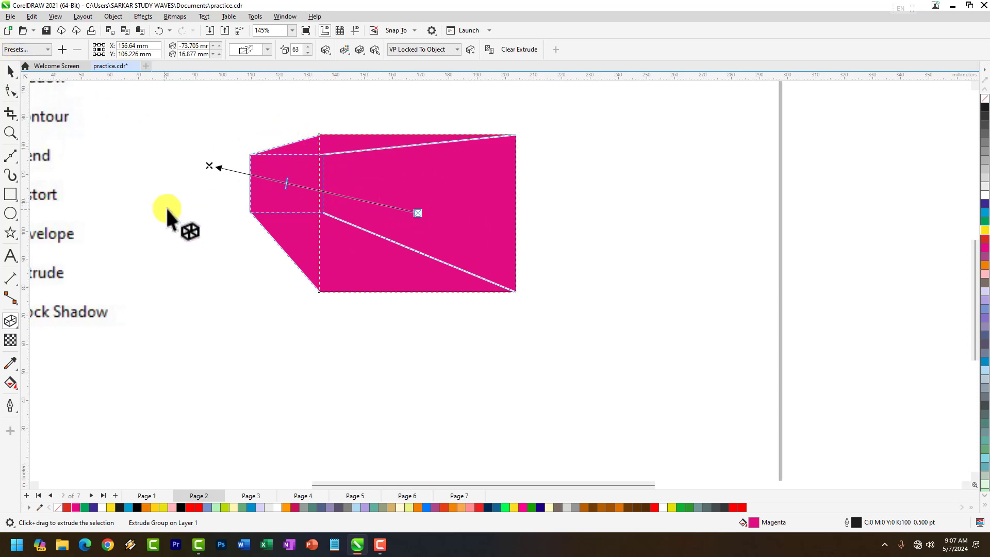
Step: Try the Extrude Top Right, Extrude Bottom and Extrude Bottom Right presets on the magenta rectangle
left_click(37, 50)
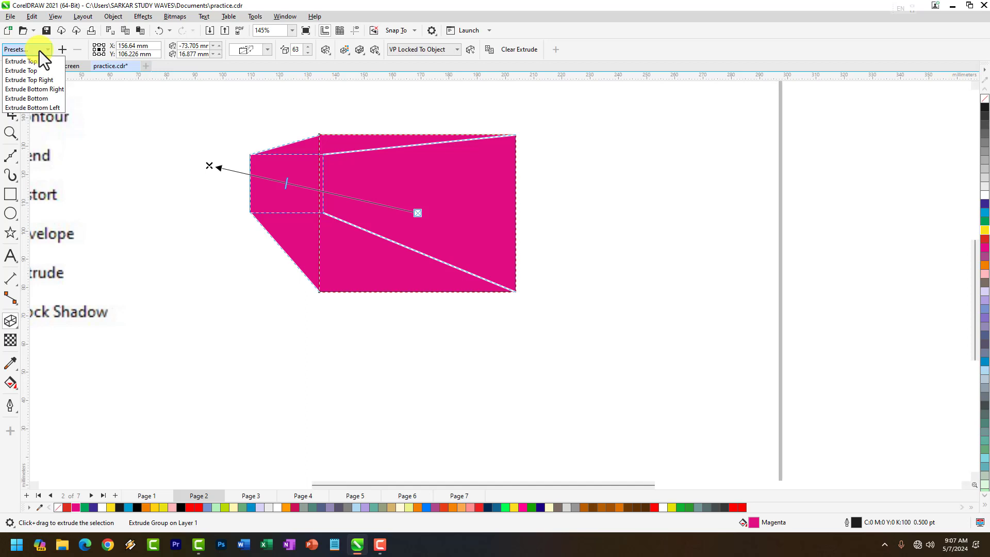
left_click(39, 81)
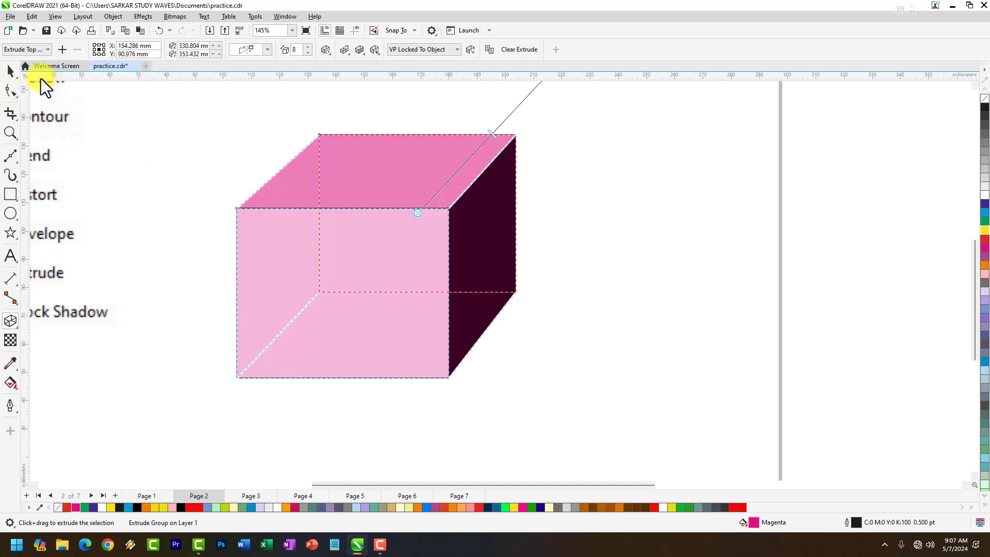
left_click(30, 48)
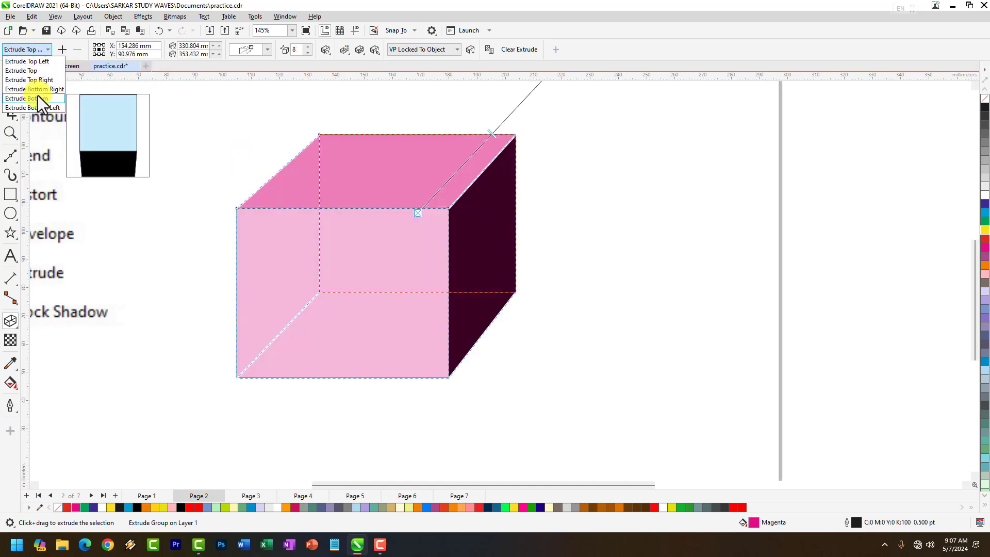
left_click(39, 95)
left_click(48, 55)
left_click(45, 107)
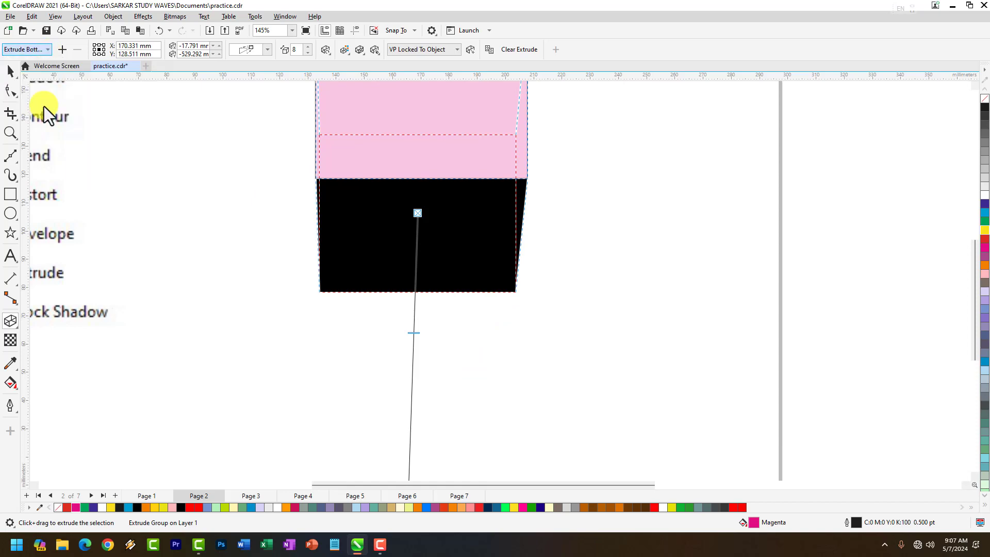
left_click(41, 51)
left_click(41, 88)
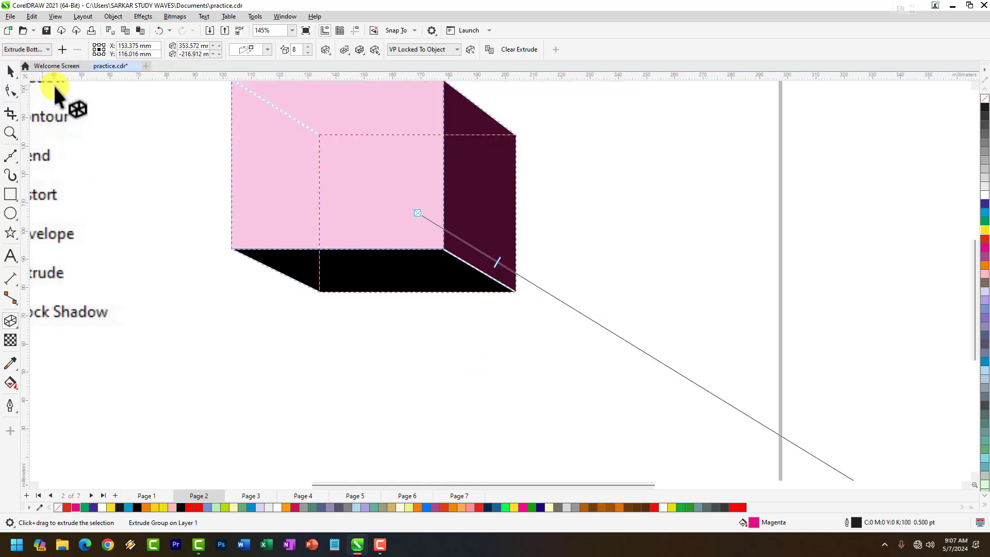
Step: Apply the Extrude Top Right preset to the rectangle and deselect it
left_click(26, 49)
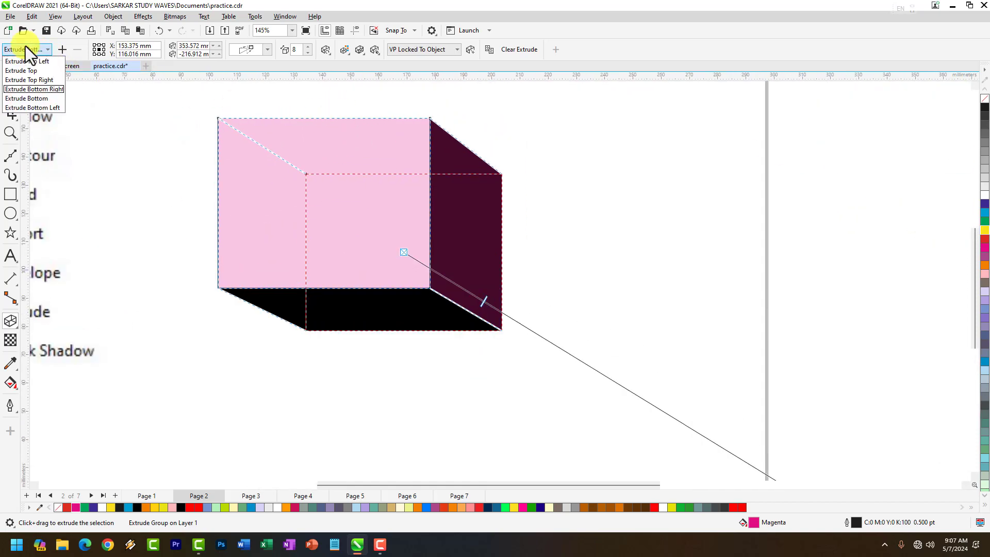
left_click(30, 80)
left_click(602, 211)
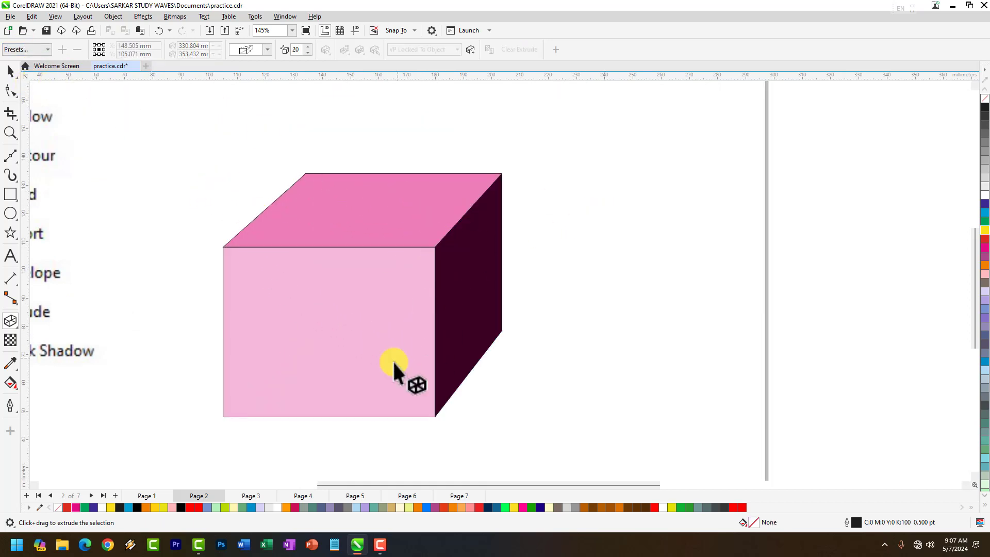
Step: Try the Back Parallel, Small Back and Big Back extrusion types on the magenta box
left_click(391, 258)
left_click(44, 50)
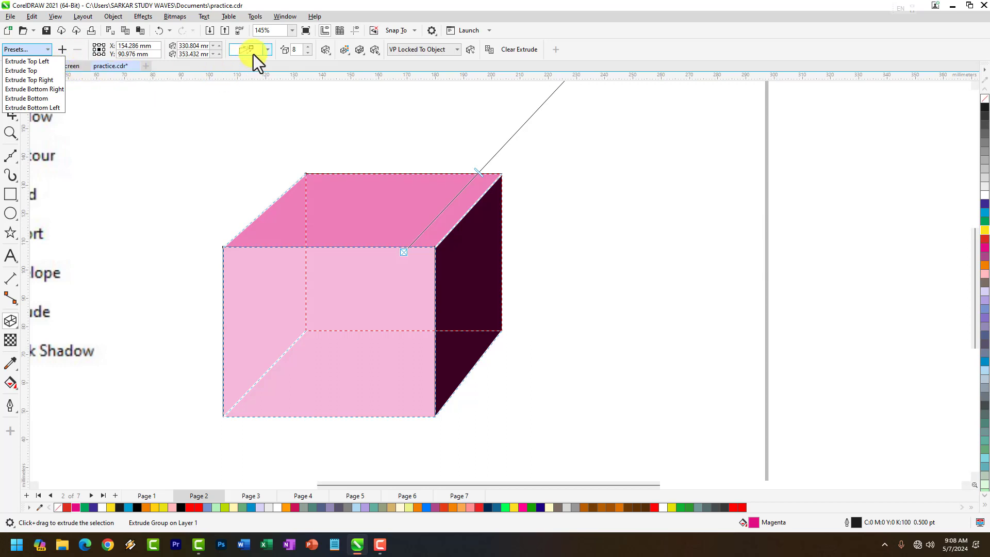
left_click(239, 43)
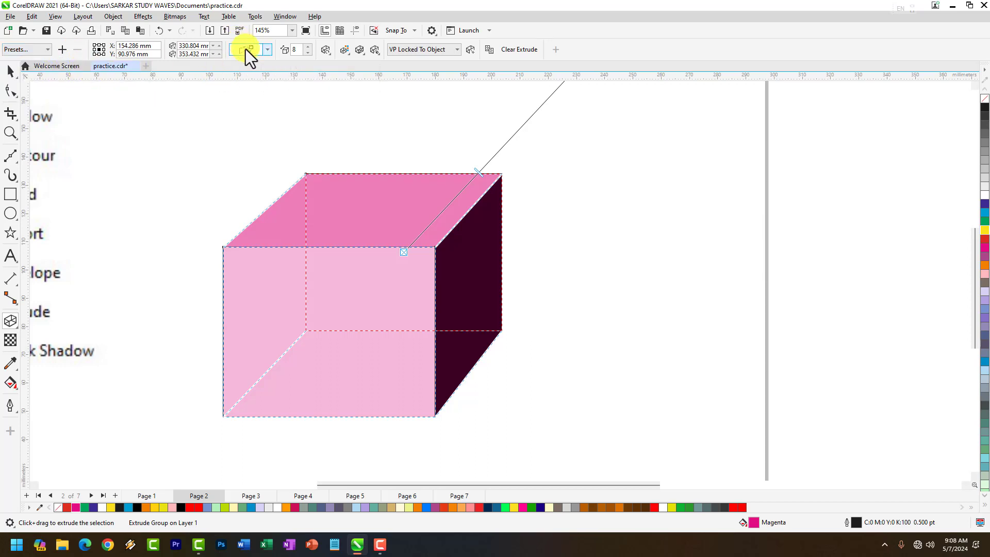
left_click(245, 49)
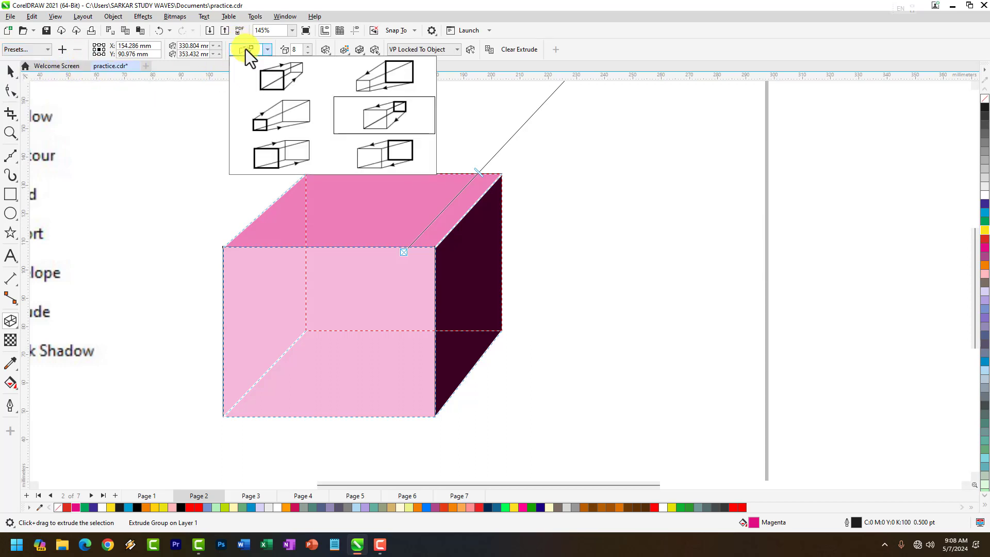
left_click(264, 154)
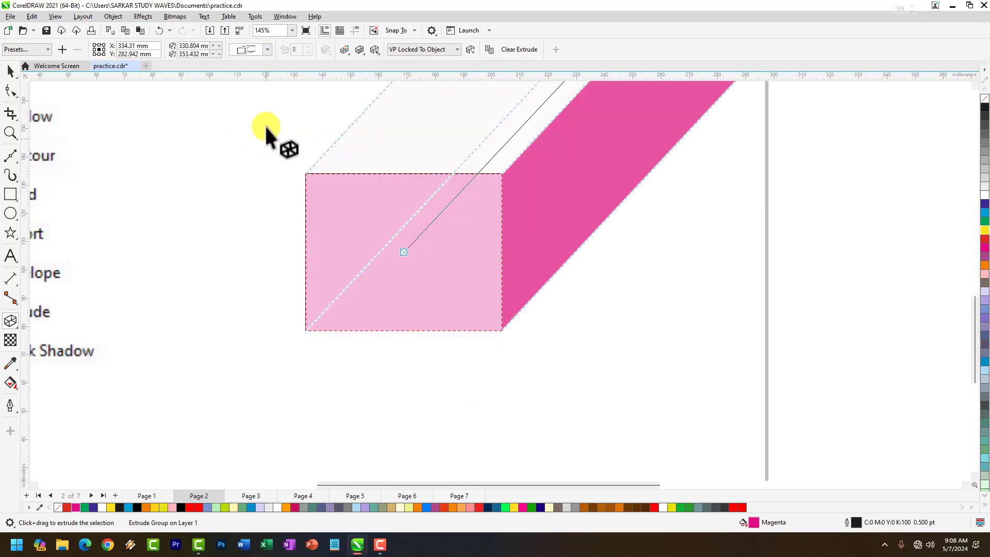
left_click(248, 50)
left_click(262, 69)
left_click(258, 48)
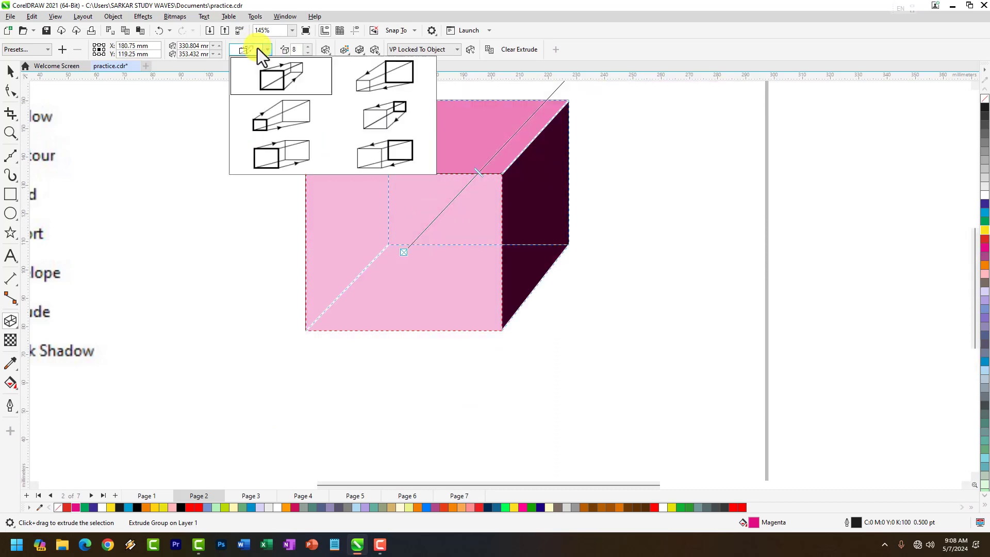
left_click(292, 113)
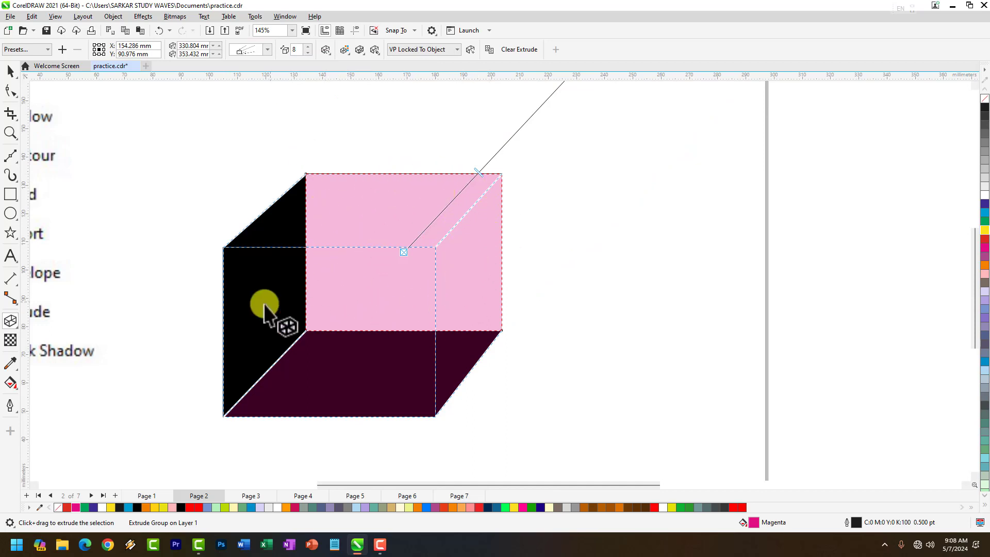
Step: Apply the Small Back extrusion type to the magenta box and set its depth to 3
left_click(261, 53)
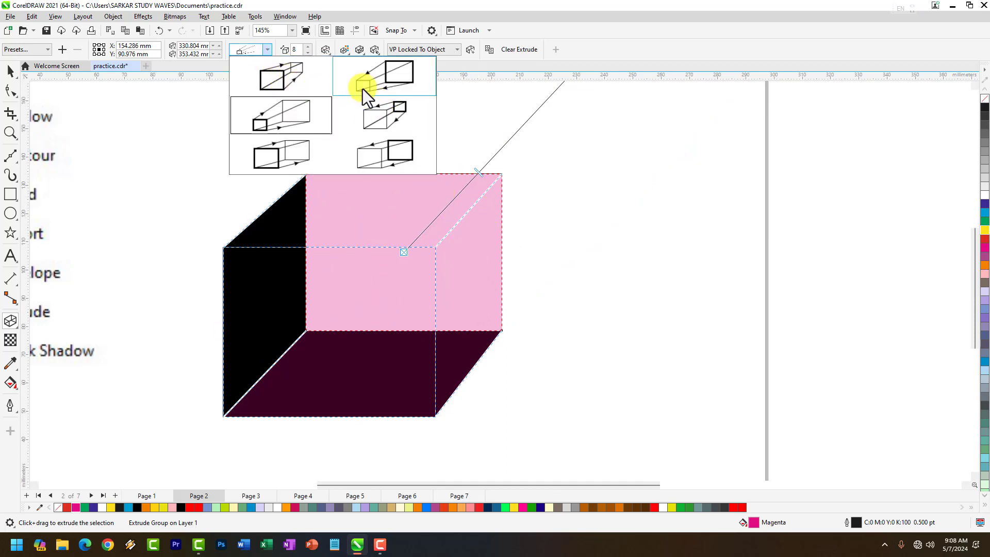
left_click(305, 75)
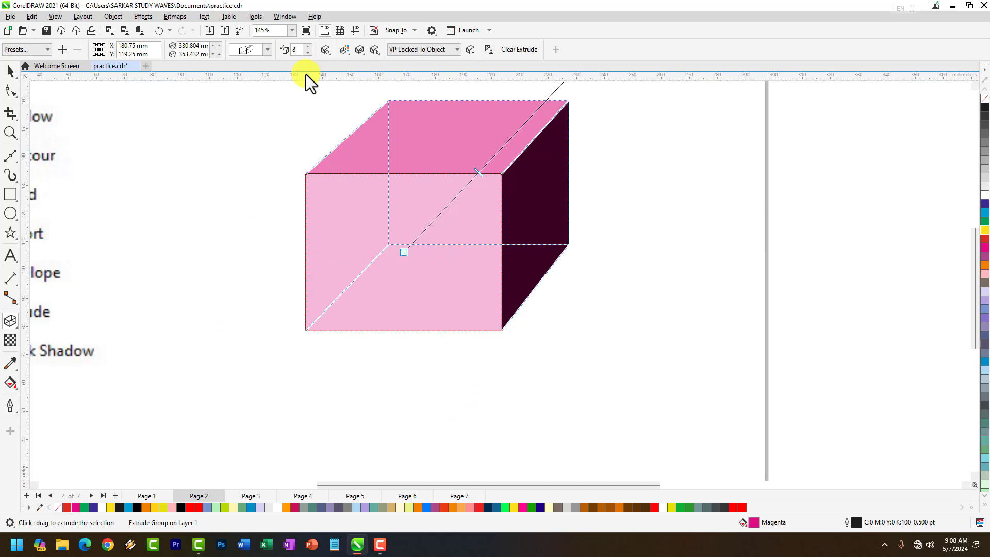
left_click(308, 46)
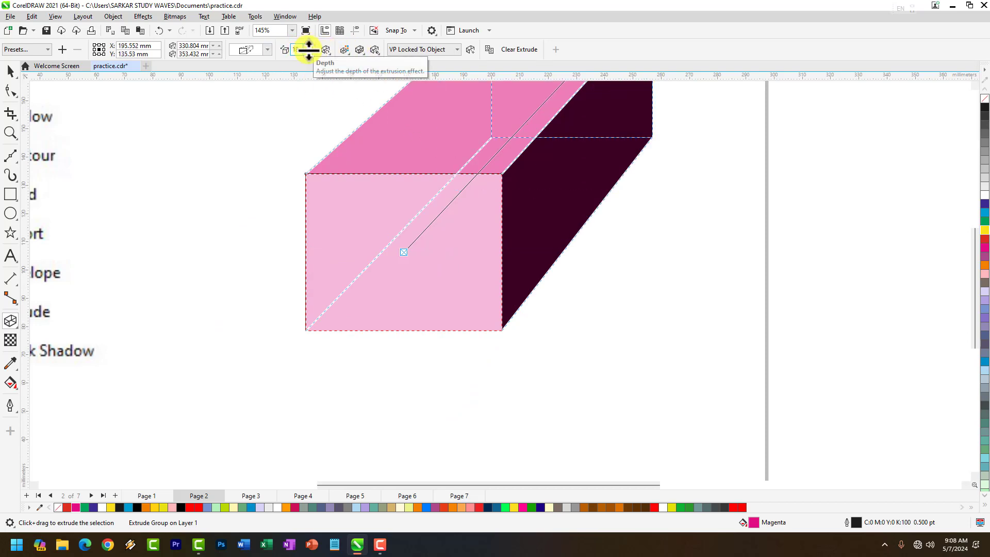
left_click(308, 53)
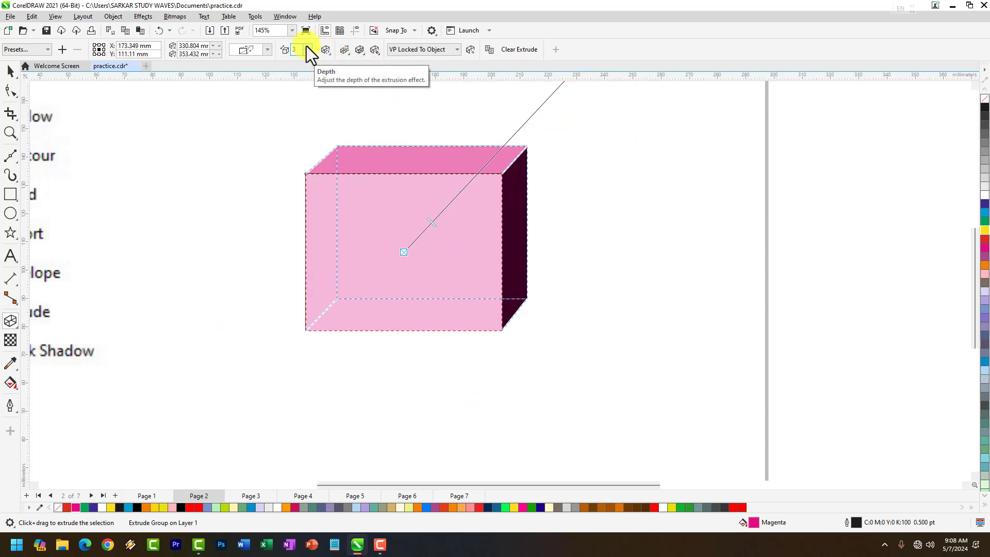
Step: Color the extruded sides of the box with color shading from blue to white
scroll(444, 199, "down", 2)
scroll(514, 133, "up", 2)
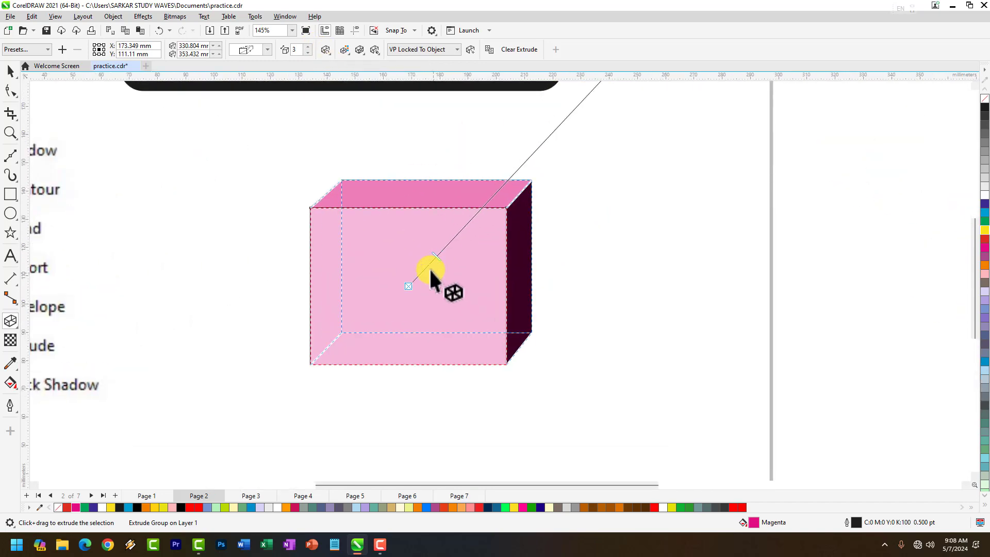
left_click(344, 50)
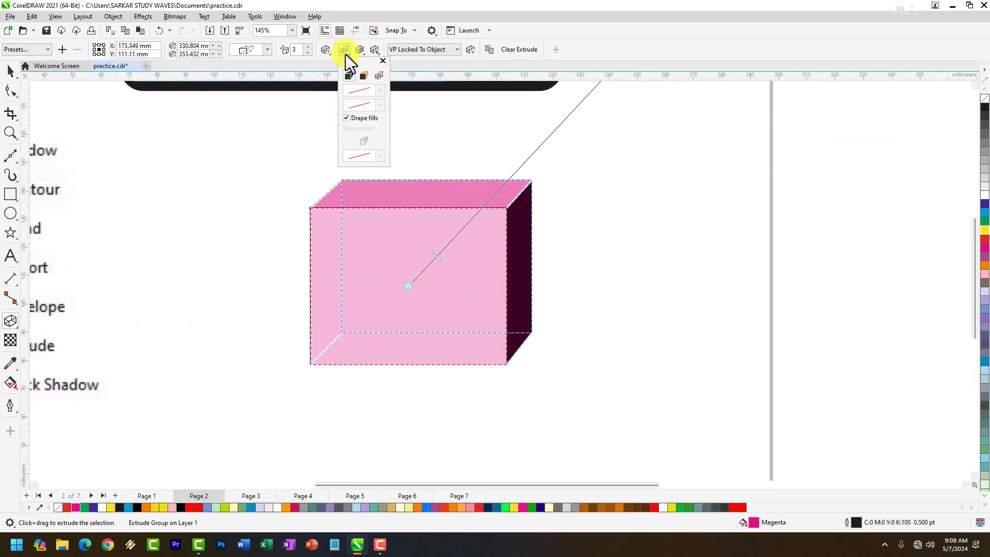
left_click(364, 76)
left_click(379, 76)
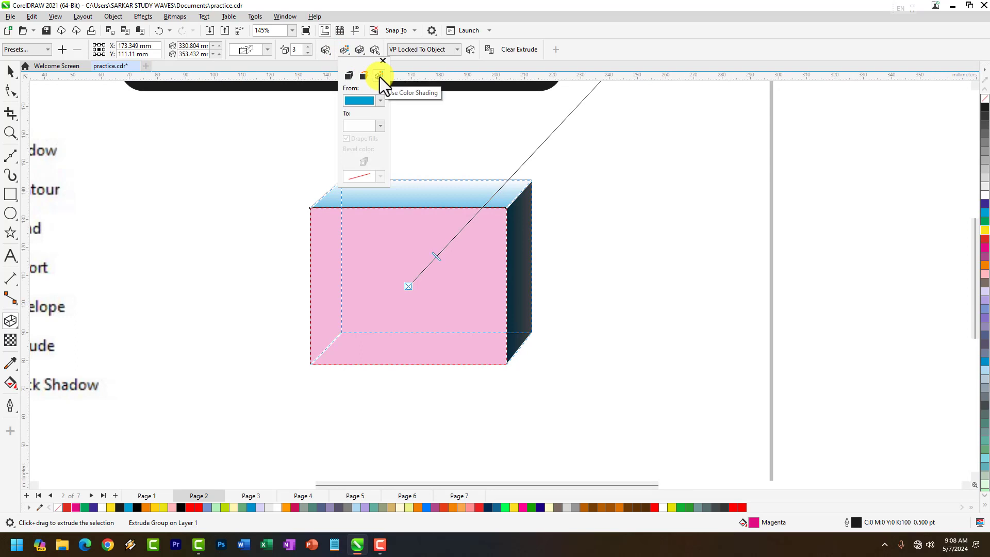
Step: Add a bevel about 6.8 mm deep at about 1.4° to the box, and try showing the bevel only
left_click(361, 48)
left_click(361, 48)
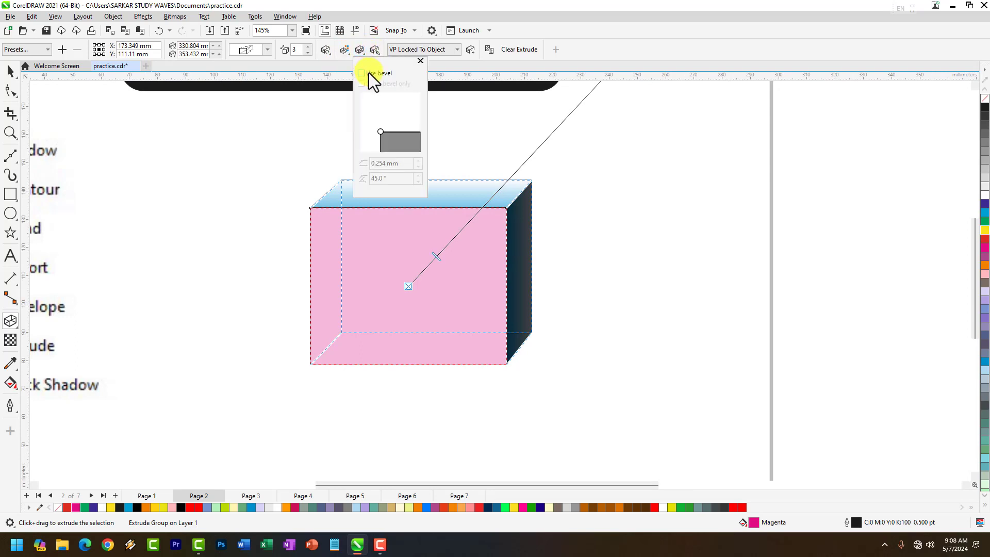
left_click(361, 73)
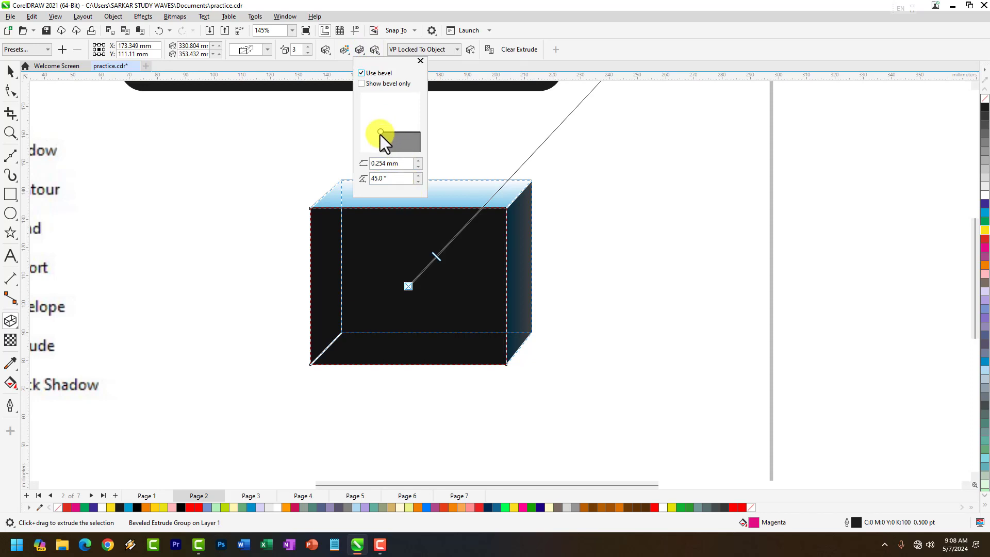
left_click_drag(380, 132, 379, 120)
left_click(386, 82)
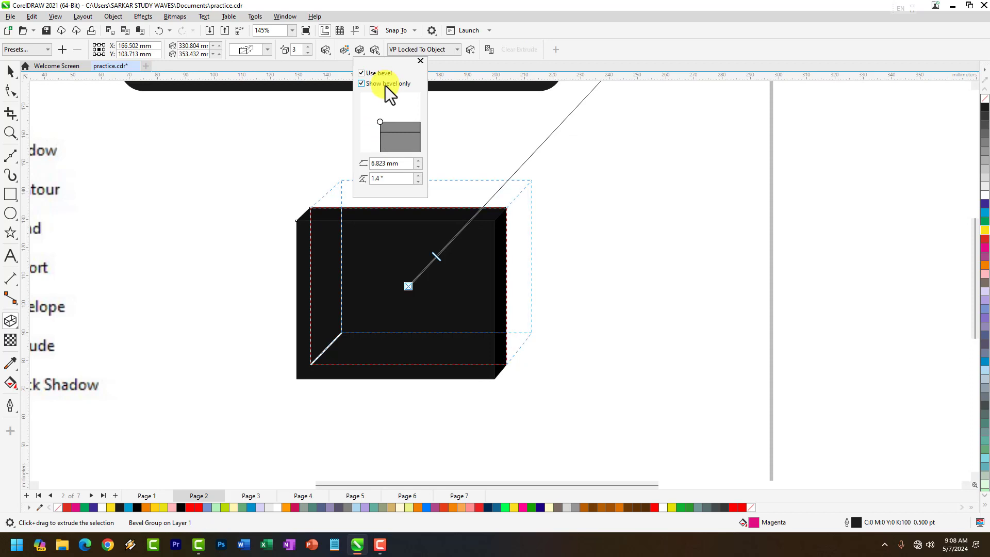
left_click(385, 85)
left_click(420, 61)
Step: Move light 1 to the upper-left part of the sphere in the extrusion's lighting preview and deselect the box
left_click(379, 54)
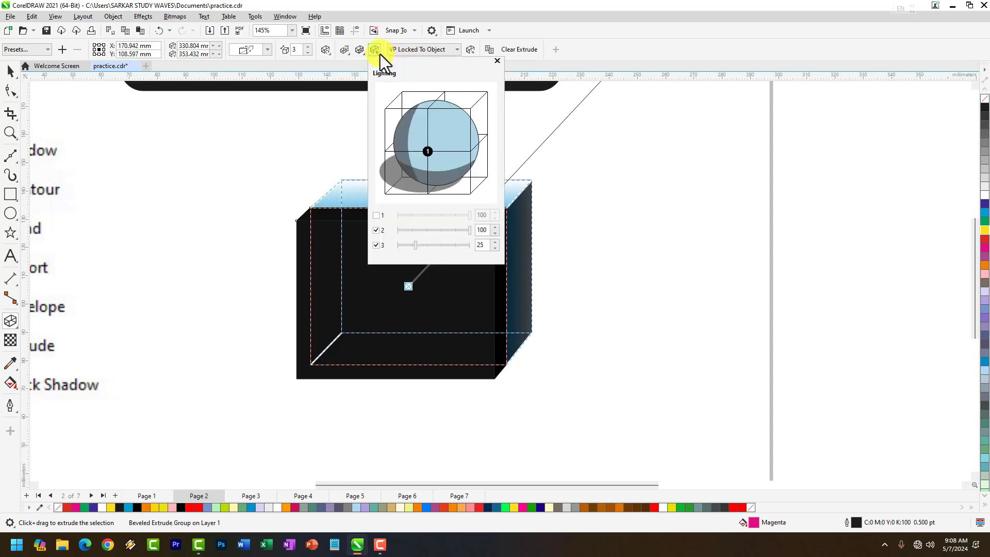
left_click_drag(426, 152, 428, 144)
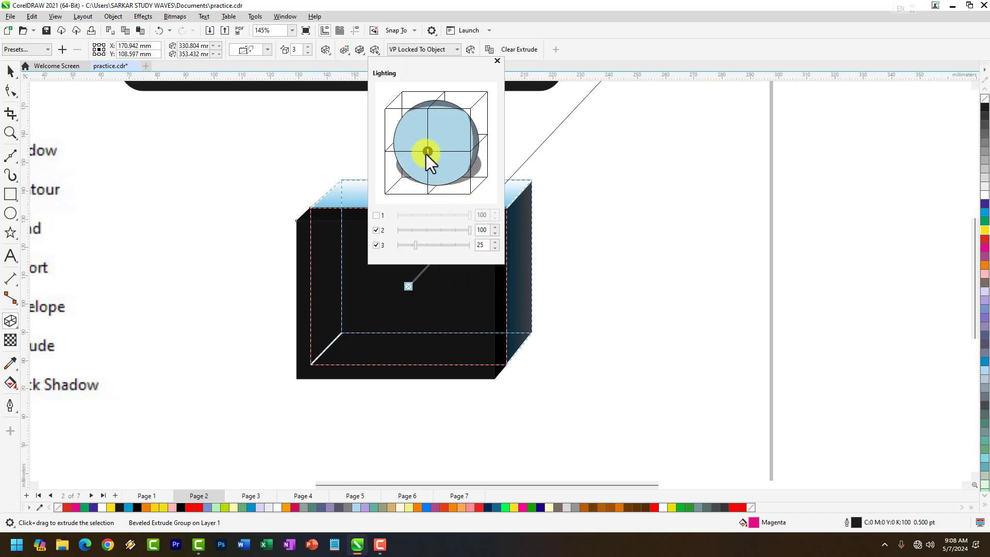
left_click_drag(428, 151, 402, 135)
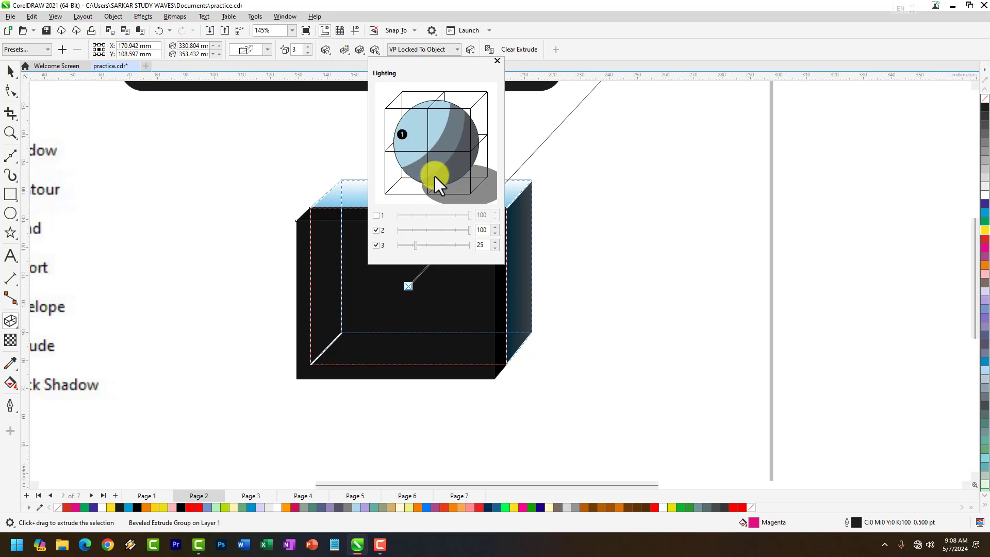
left_click(341, 155)
scroll(436, 250, "down", 1)
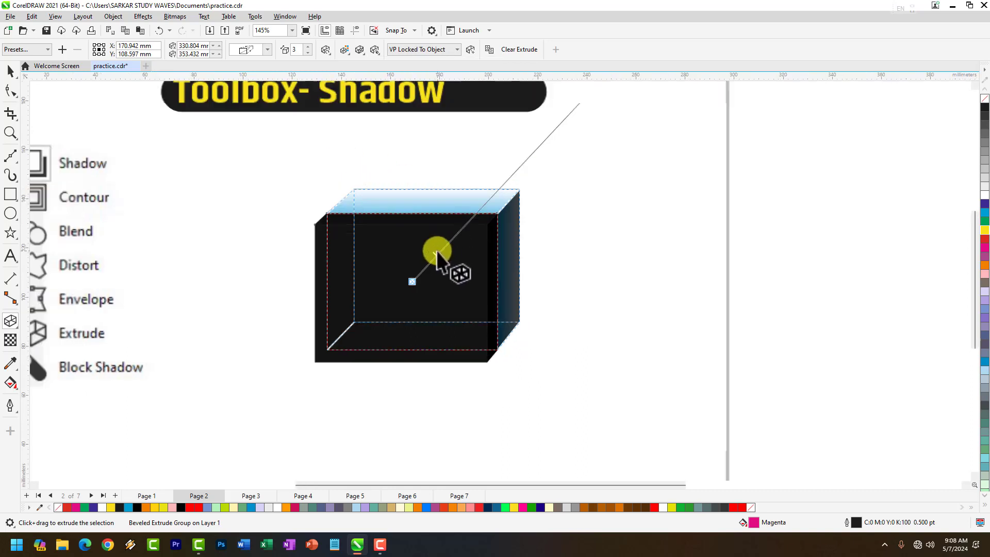
scroll(438, 252, "up", 1)
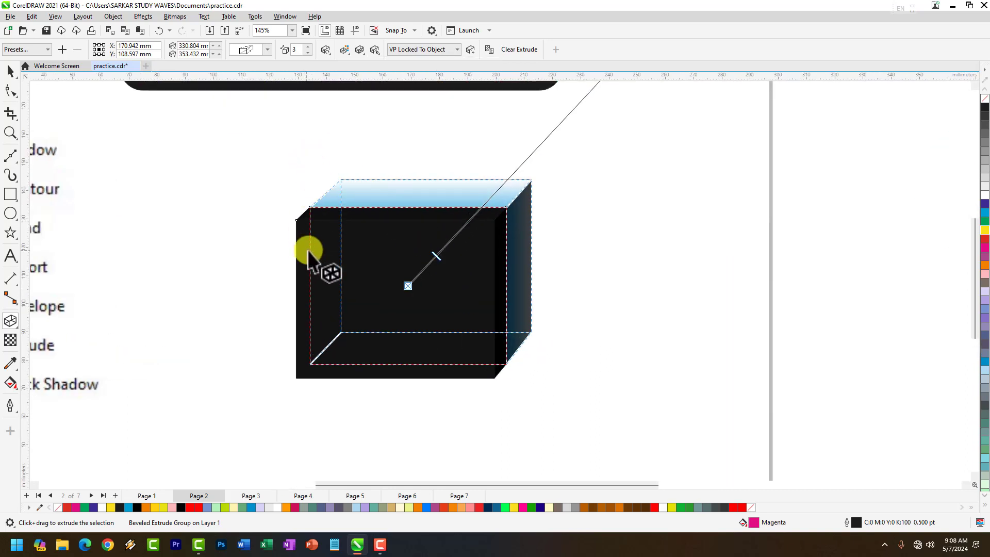
scroll(375, 262, "down", 1)
scroll(370, 282, "up", 1)
scroll(370, 358, "down", 2)
left_click(373, 361)
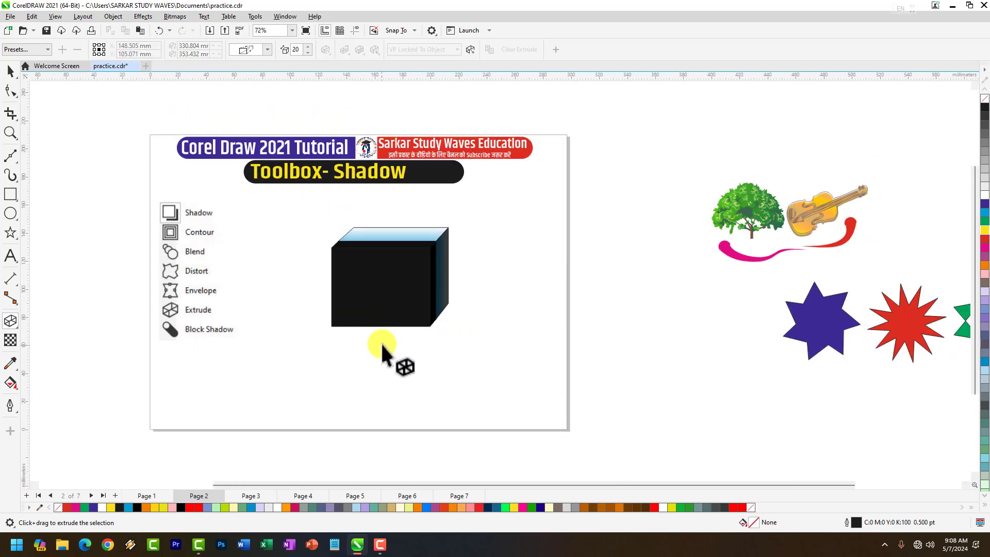
scroll(372, 363, "down", 2)
scroll(371, 369, "up", 4)
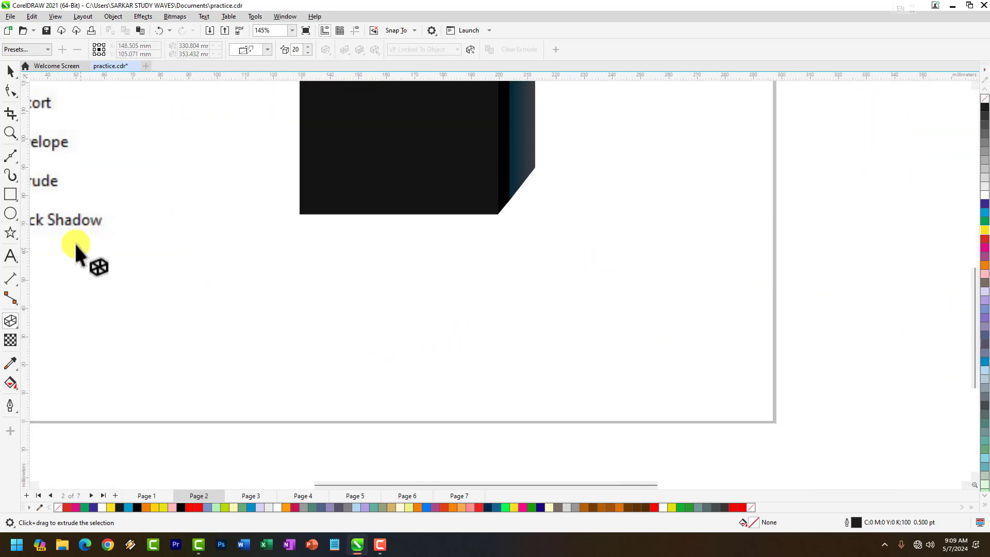
left_click(15, 324)
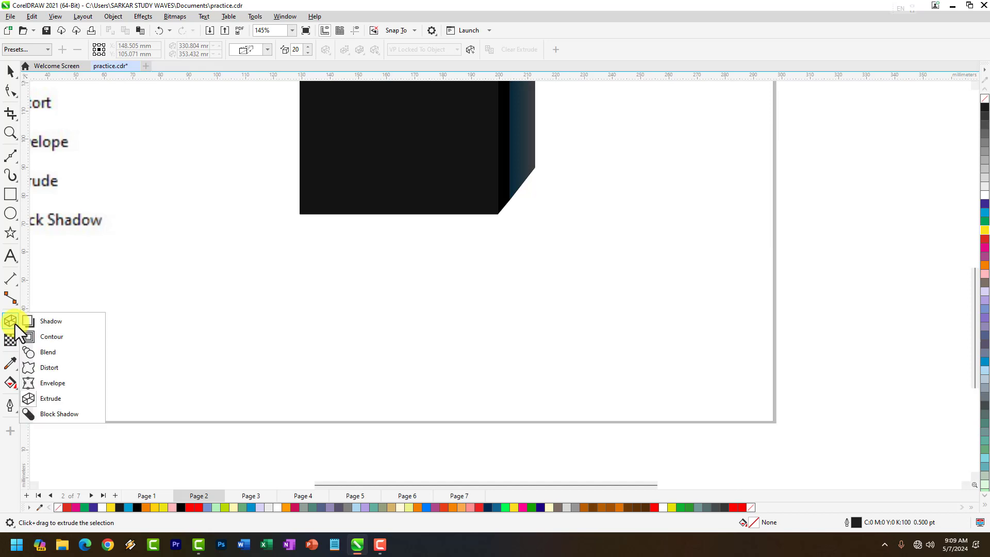
left_click(51, 400)
left_click(15, 327)
left_click(14, 325)
left_click(14, 325)
Step: Draw a rectangle about 63 by 54.1 mm below and to the right of the dark box and fill it with green
left_click(11, 194)
scroll(480, 287, "down", 3)
scroll(483, 287, "up", 3)
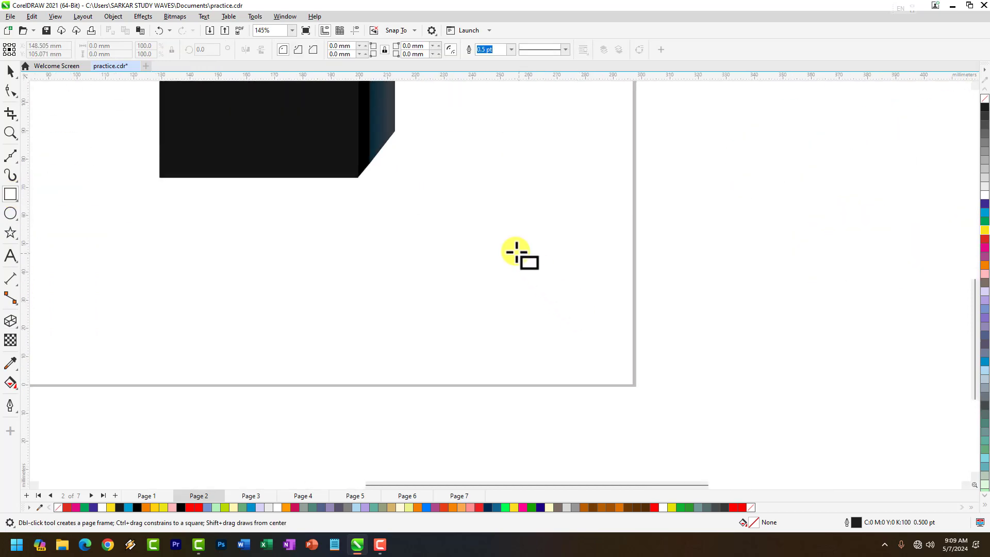
mouse_move(407, 194)
left_mouse_down()
mouse_move(552, 345)
mouse_move(585, 346)
left_mouse_up()
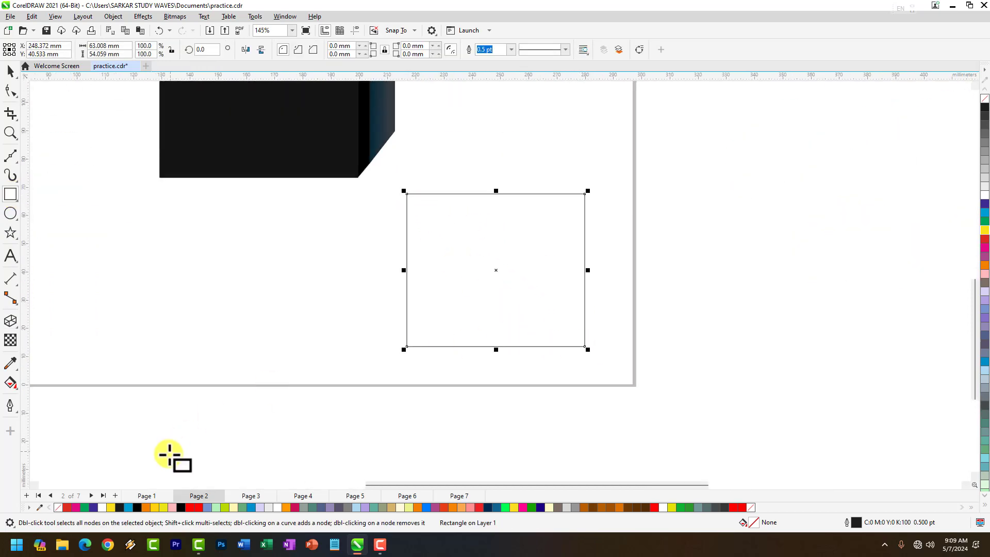
left_click(84, 507)
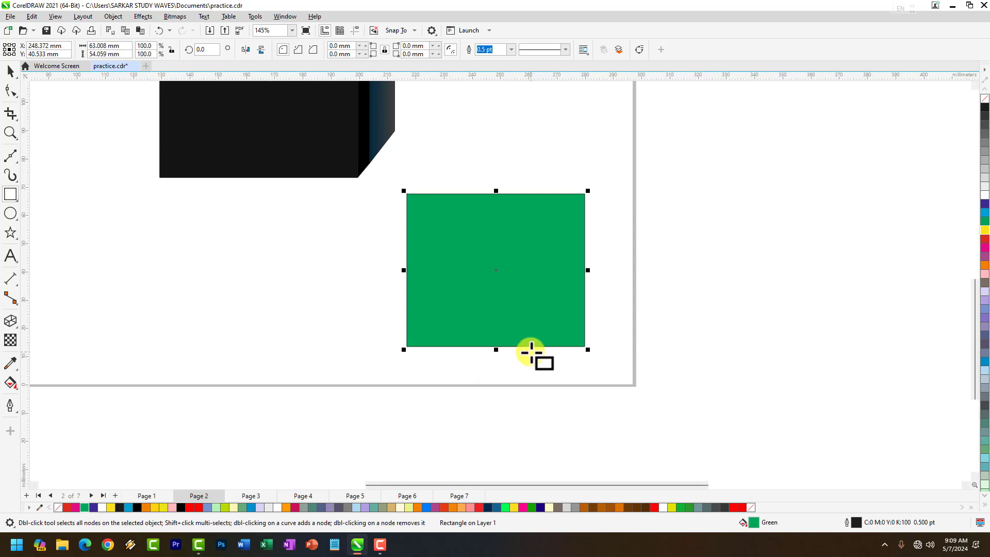
Step: Add a block shadow to the green rectangle, about 19.4 mm deep at about 153.8°, extending toward the upper left
left_click(14, 326)
left_click(14, 326)
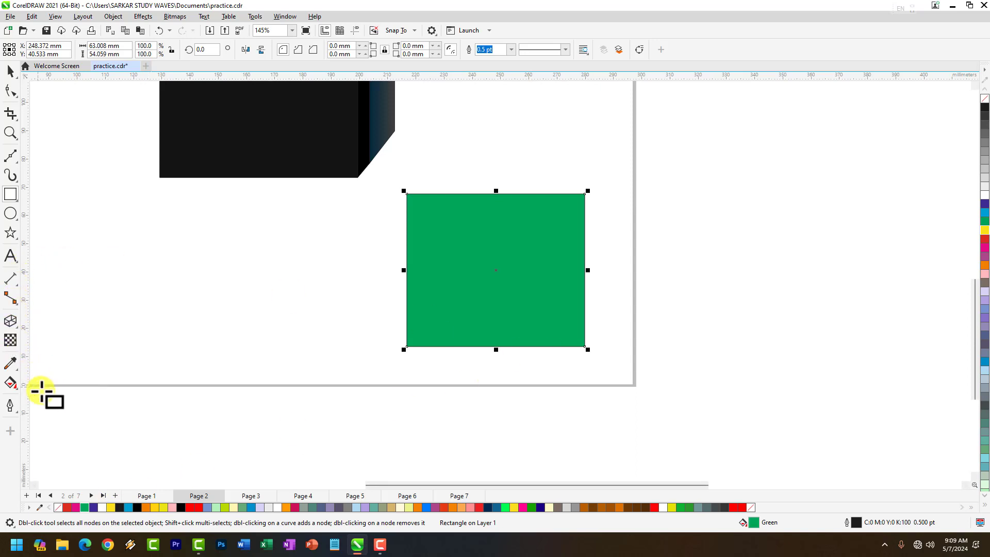
left_click(11, 341)
left_click(62, 411)
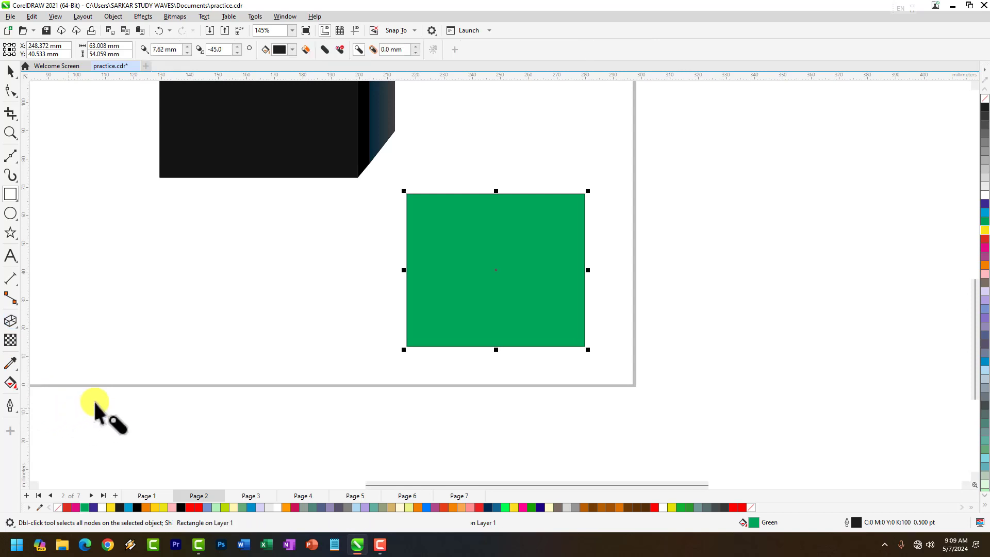
left_click_drag(482, 260, 436, 271)
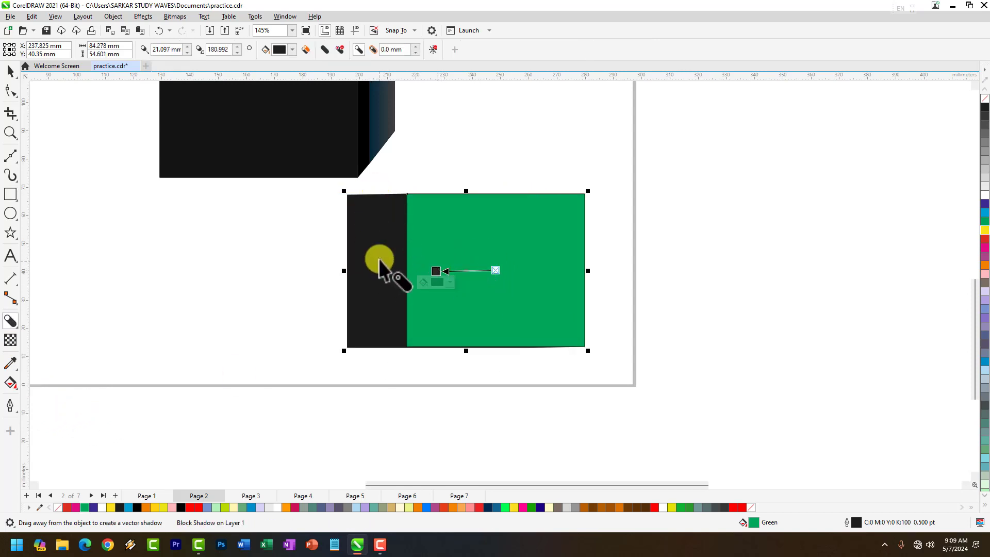
left_click_drag(438, 269, 445, 246)
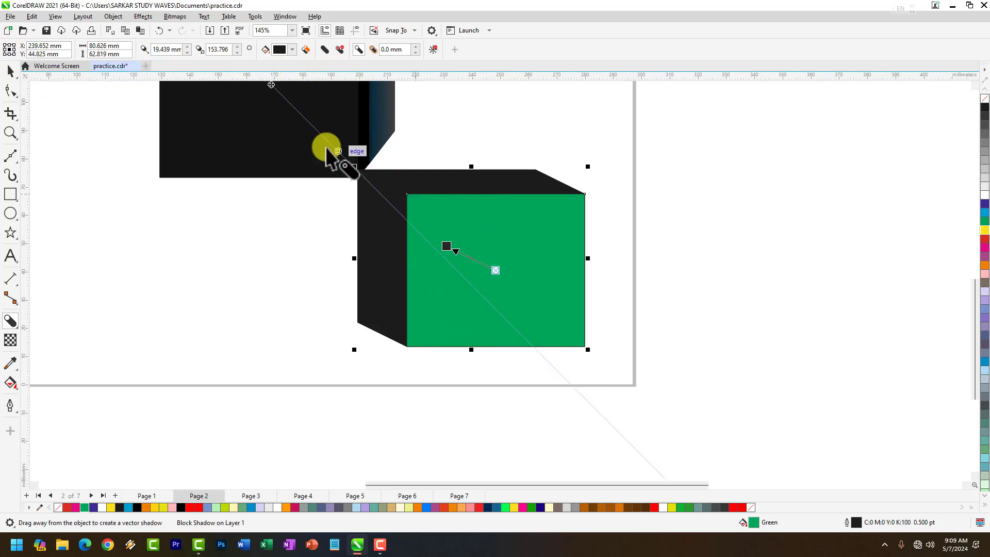
Step: Set the green rectangle's block shadow color to pure black, #000000
left_click(447, 246)
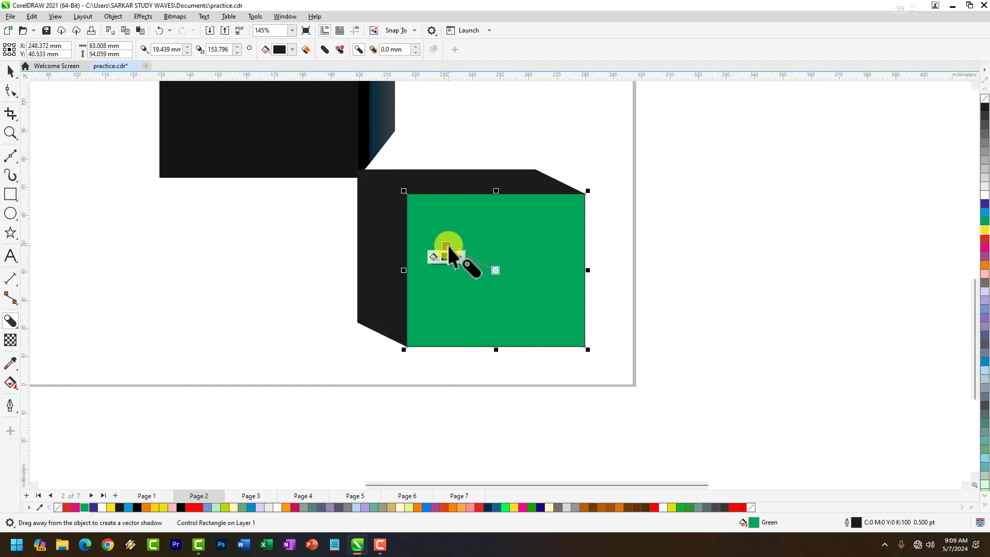
left_click(447, 256)
left_click_drag(496, 309, 451, 384)
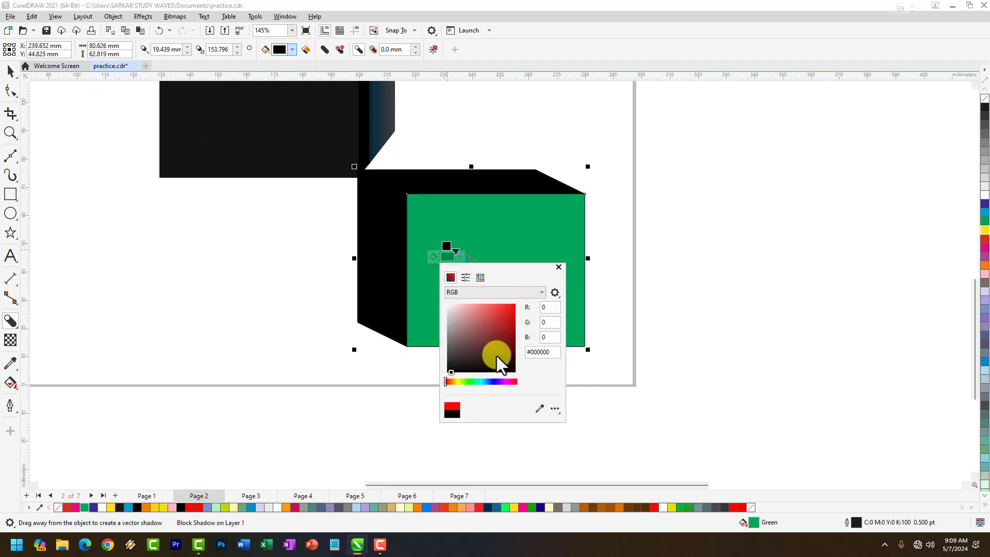
mouse_move(506, 367)
left_mouse_down()
mouse_move(522, 376)
mouse_move(434, 359)
mouse_move(454, 372)
left_mouse_up()
left_click(426, 220)
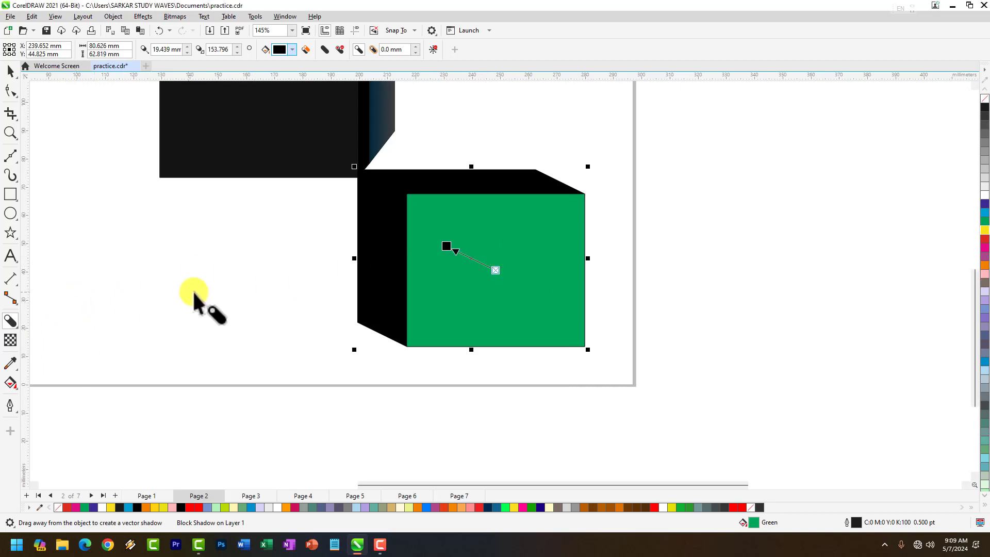
scroll(194, 293, "down", 2)
scroll(206, 215, "down", 2)
scroll(104, 191, "up", 2)
scroll(217, 219, "up", 1)
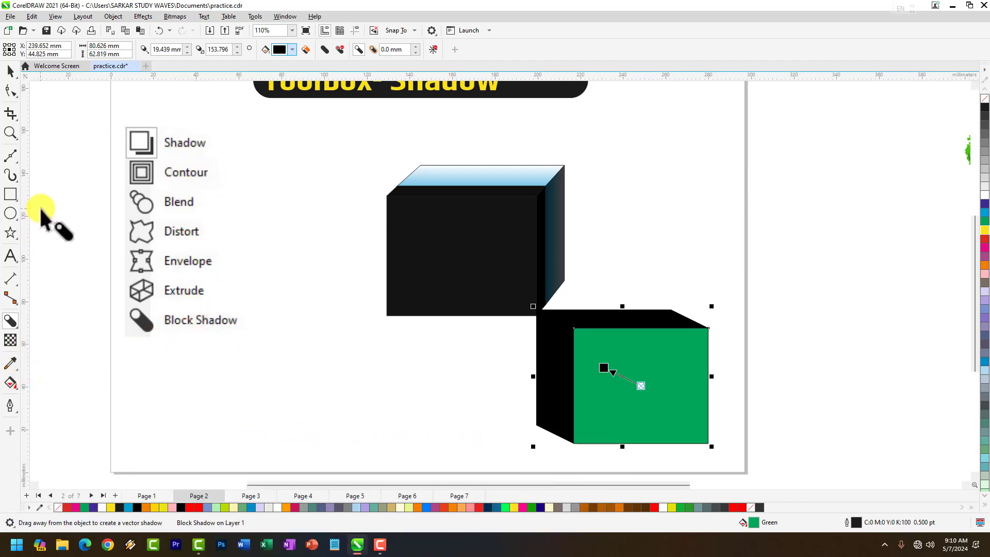
scroll(170, 198, "down", 1)
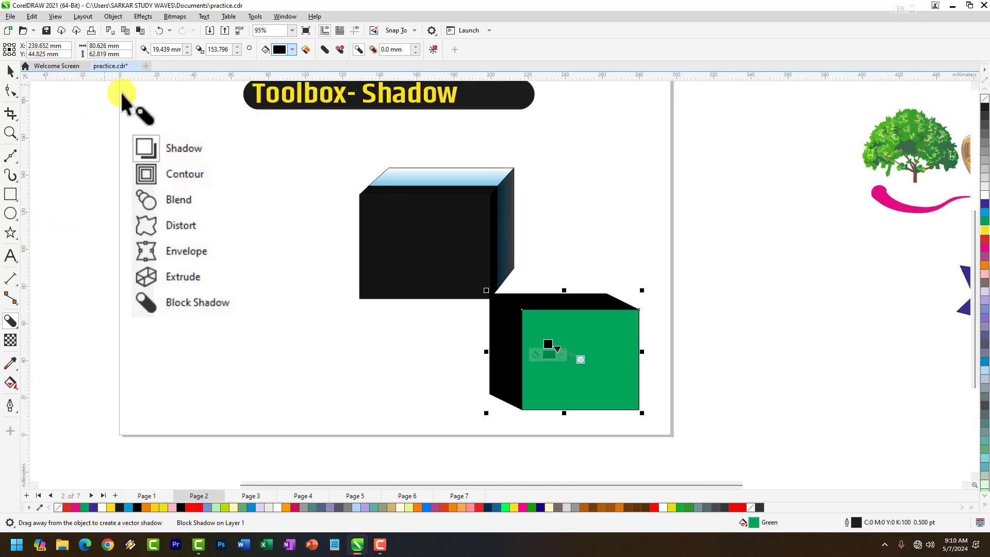
scroll(206, 129, "up", 2)
scroll(117, 180, "up", 1)
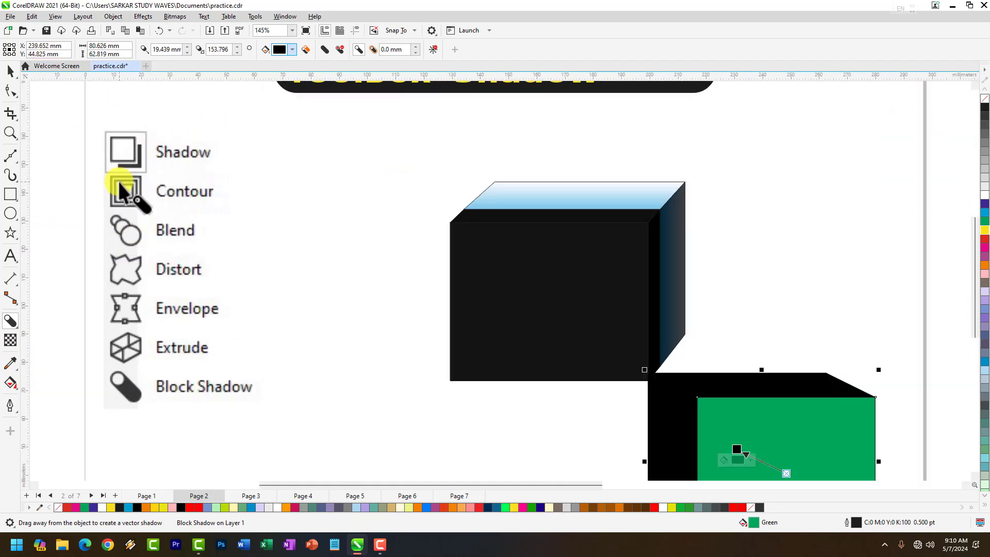